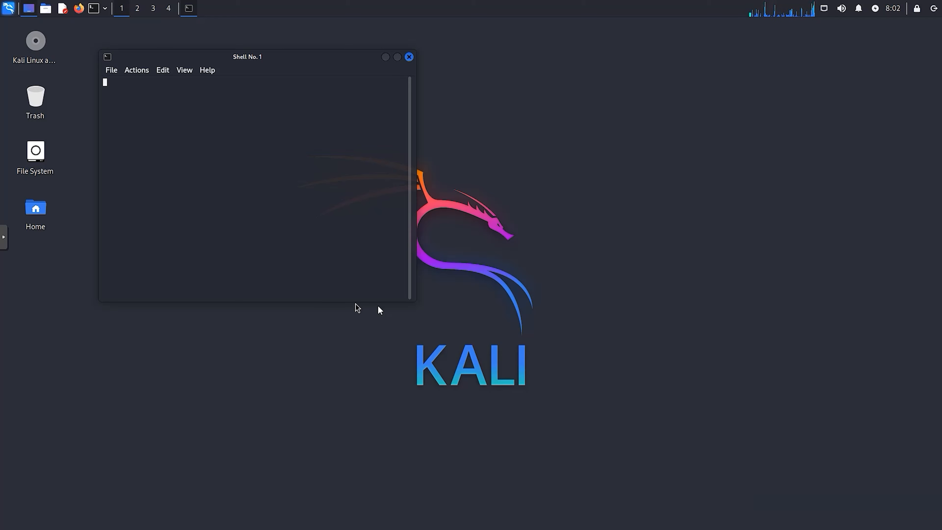
Step: Enlarge the regular terminal window and close it
drag(407, 297, 598, 397)
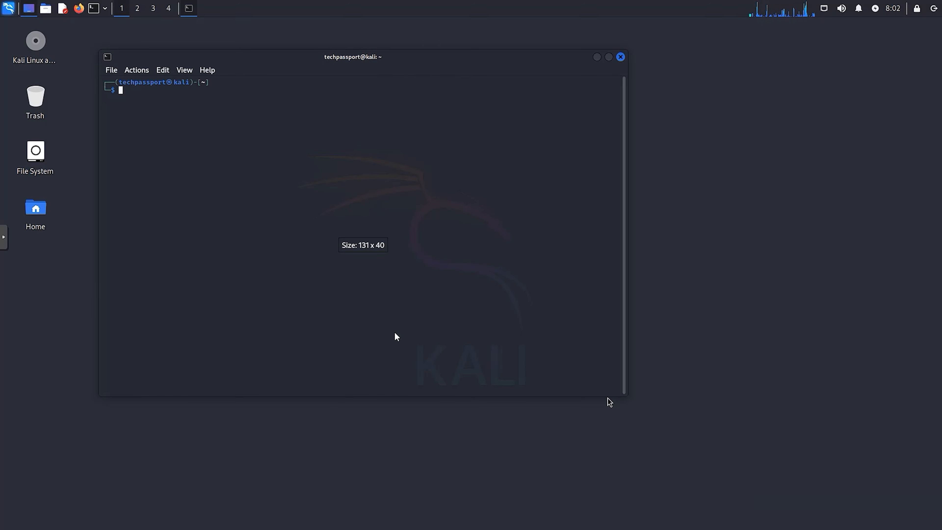
click(620, 57)
Step: Launch the Root Terminal Emulator, authenticate with the account password, enlarge its window and close it
click(8, 8)
click(164, 67)
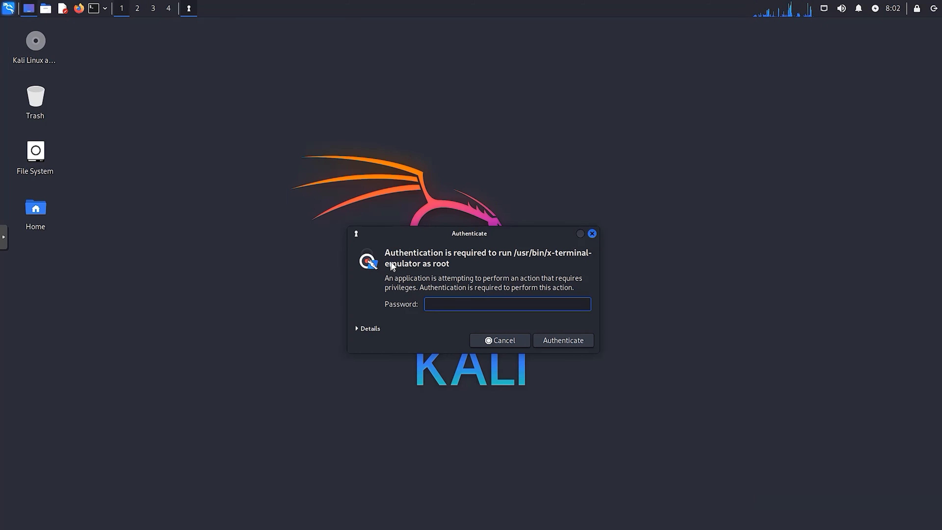
key(Return)
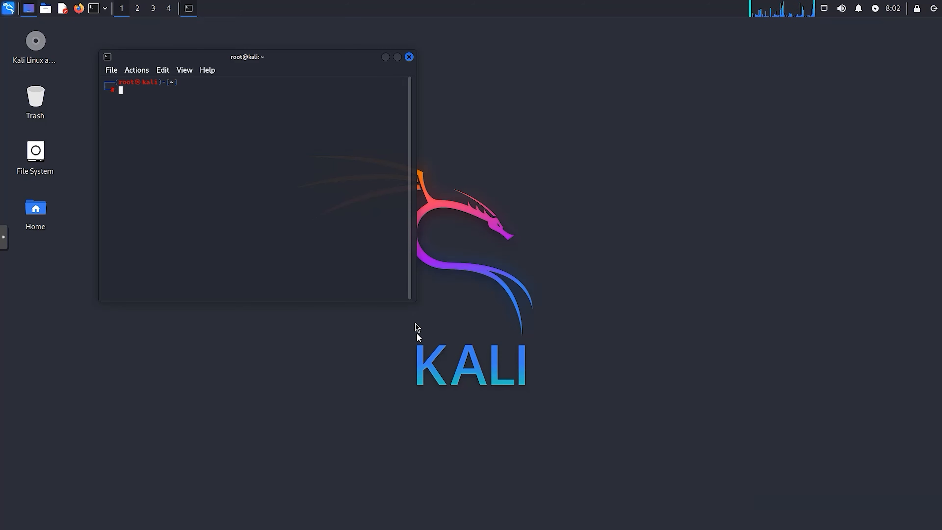
drag(413, 300, 571, 386)
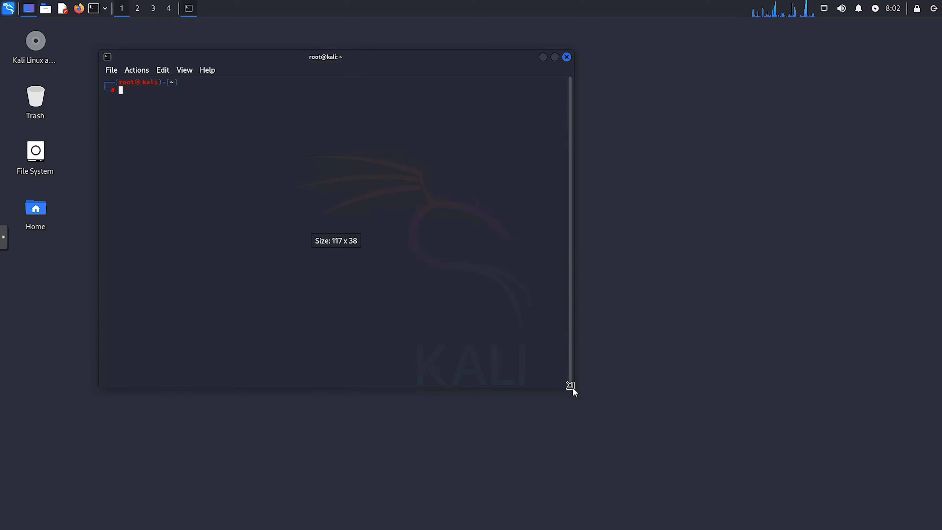
click(566, 58)
Step: Open the Web Browser from the favorite applications, view the Kali homepage and close the browser
click(7, 10)
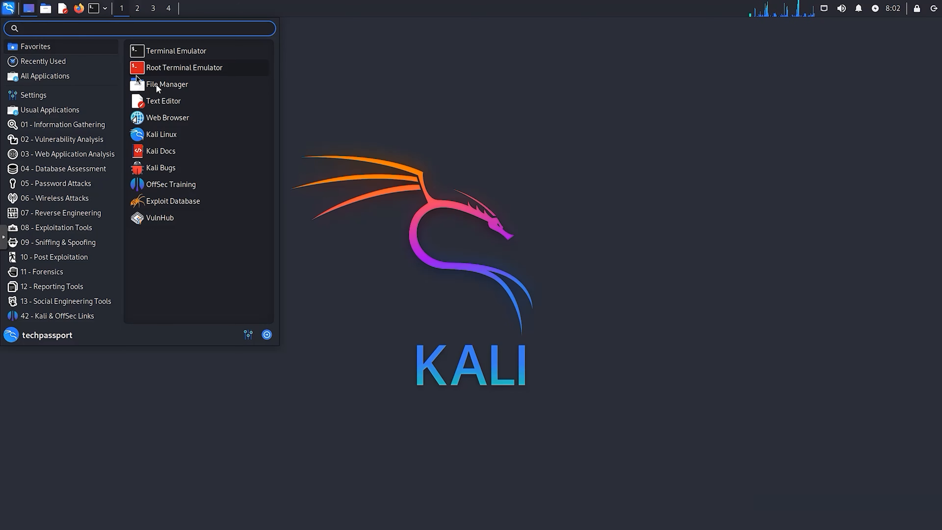
click(163, 122)
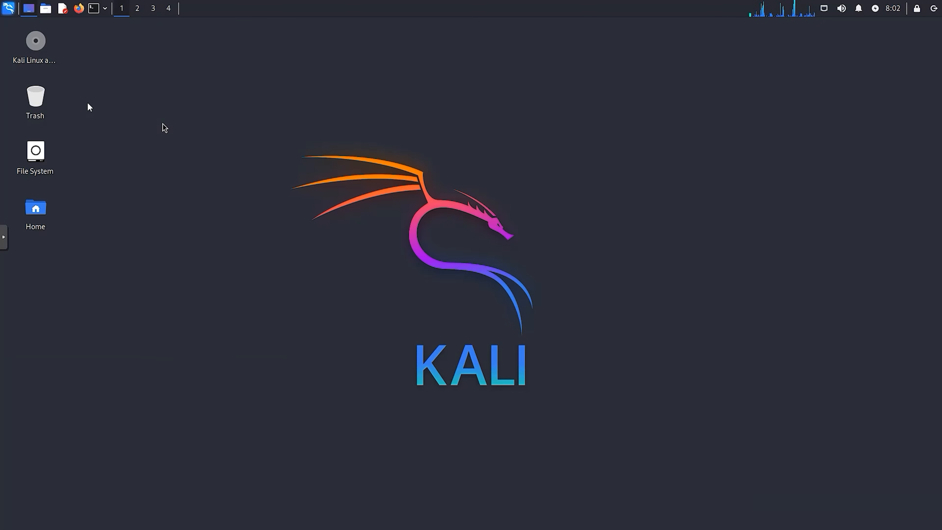
click(8, 9)
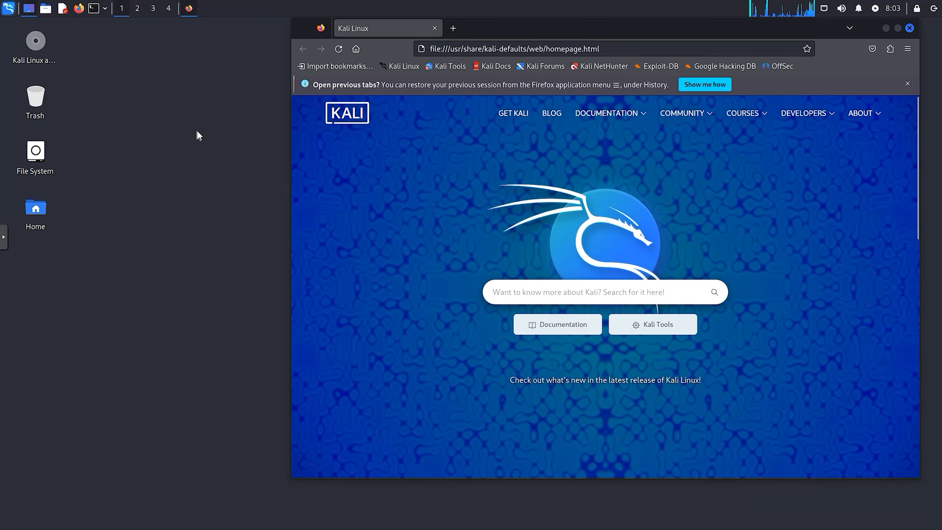
click(910, 27)
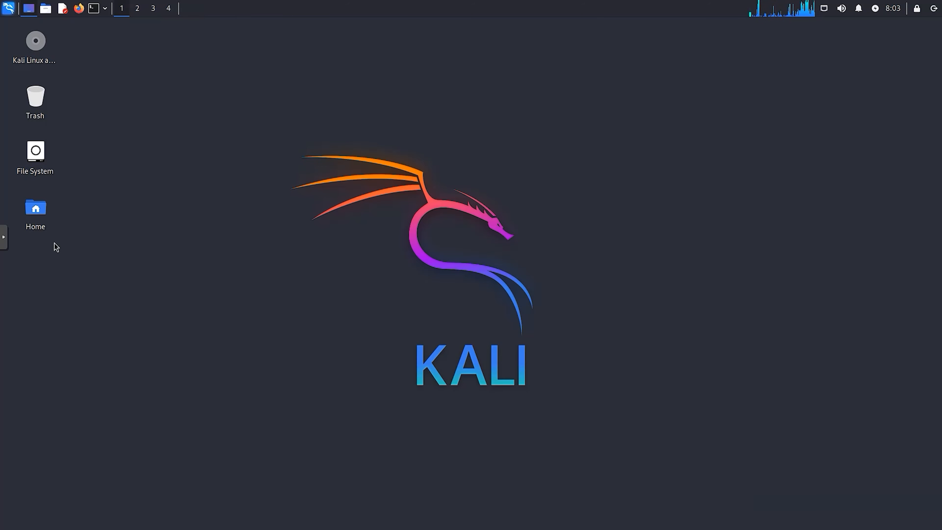
Step: Open the Kali Bugs page from the favorite applications and close the browser
click(8, 8)
click(191, 169)
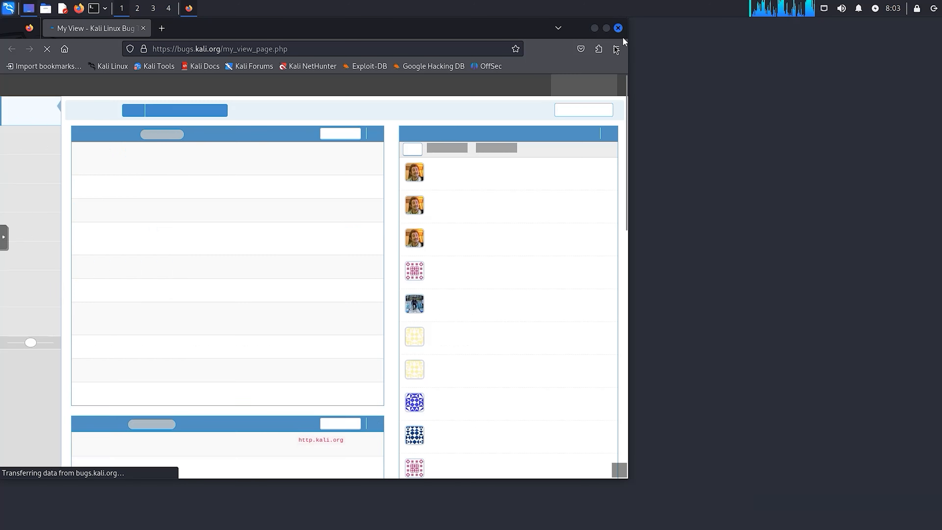
click(618, 29)
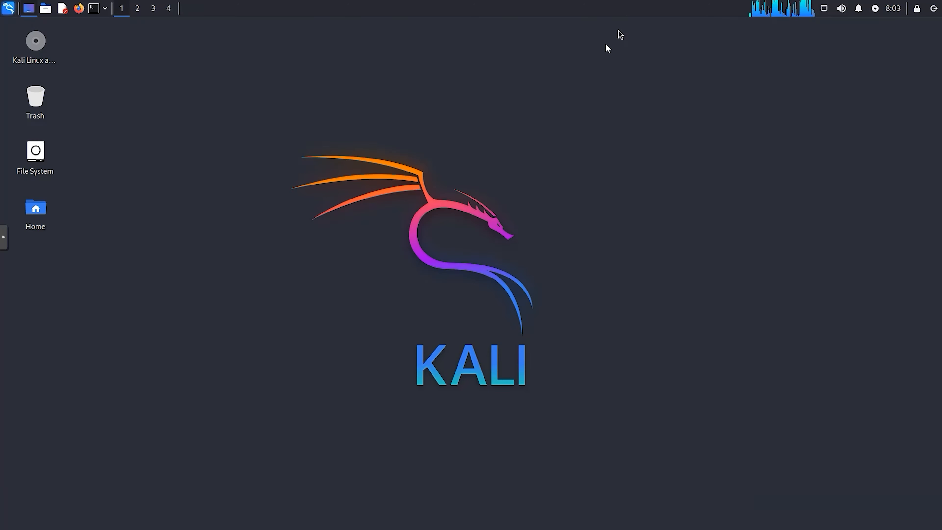
Step: Look through the Sniffing & Spoofing tools and open the Appearance settings from the full application list
click(8, 8)
click(58, 242)
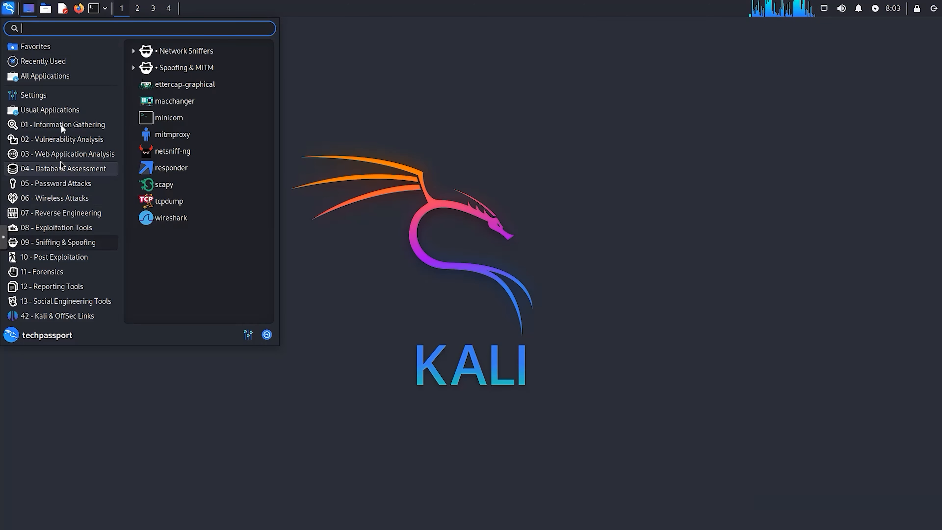
click(61, 90)
click(61, 76)
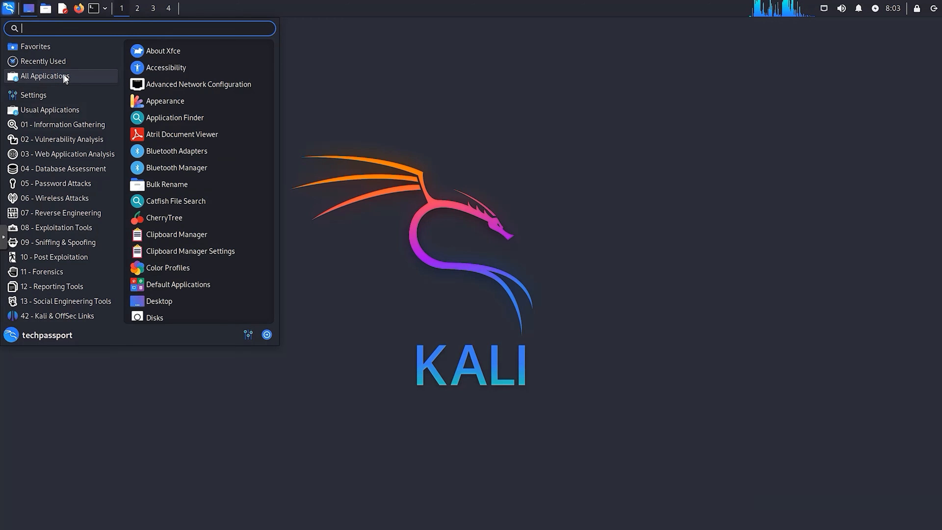
click(191, 102)
Step: Try the Adwaita-dark, Adwaita, High Contrast and Kali-Dark styles, set the style to Kali-Purple-Light and close the Appearance settings
click(428, 179)
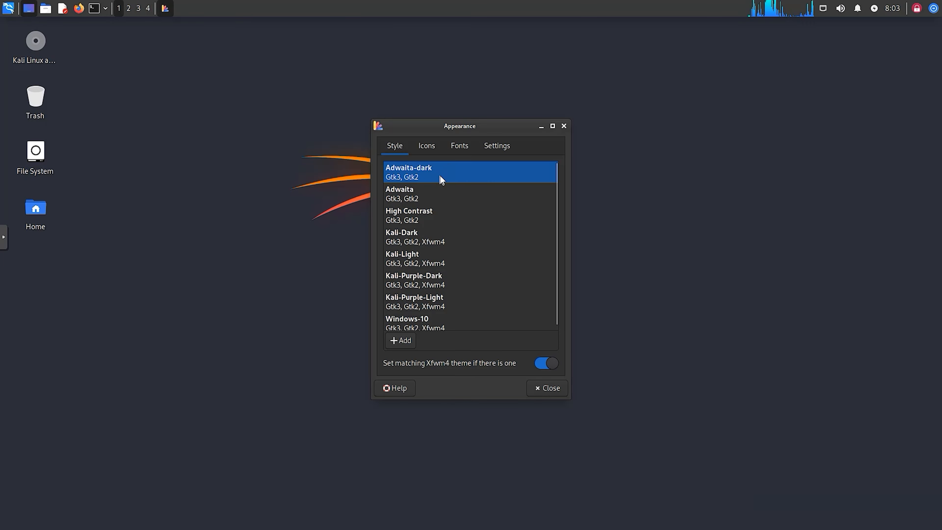
click(425, 198)
click(413, 222)
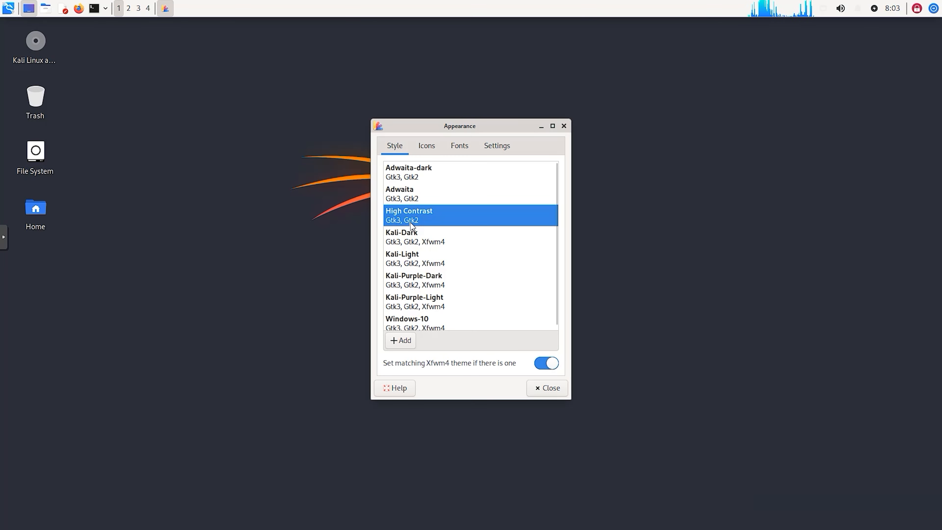
click(413, 240)
click(418, 299)
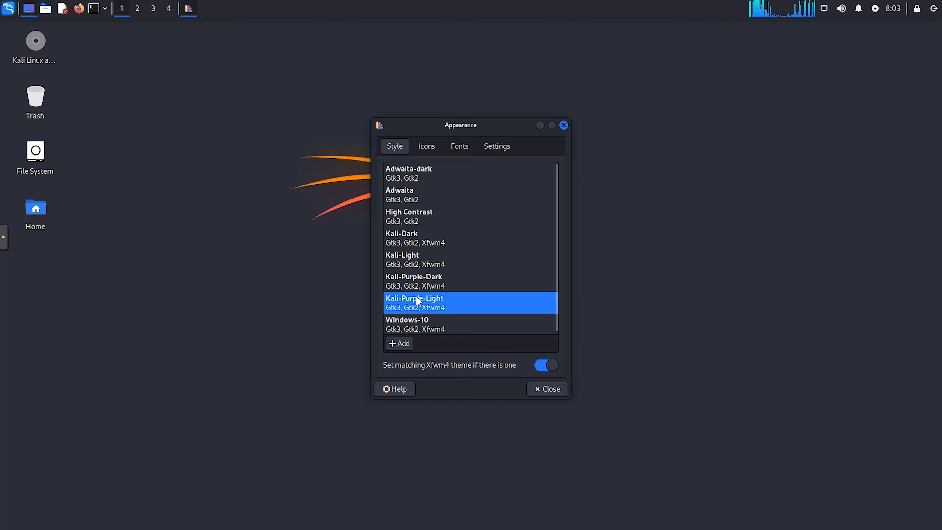
click(564, 125)
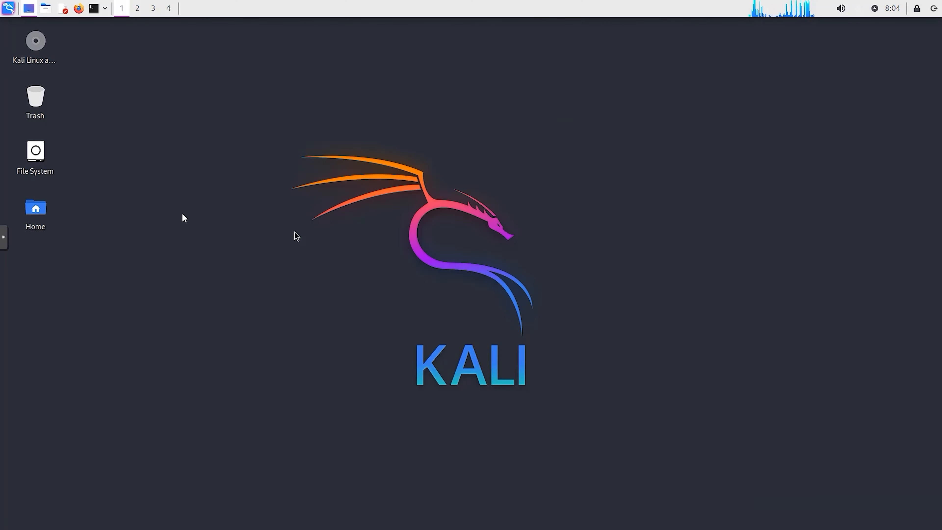
Step: Open the Desktop wallpaper settings from the full application list
click(8, 8)
click(55, 76)
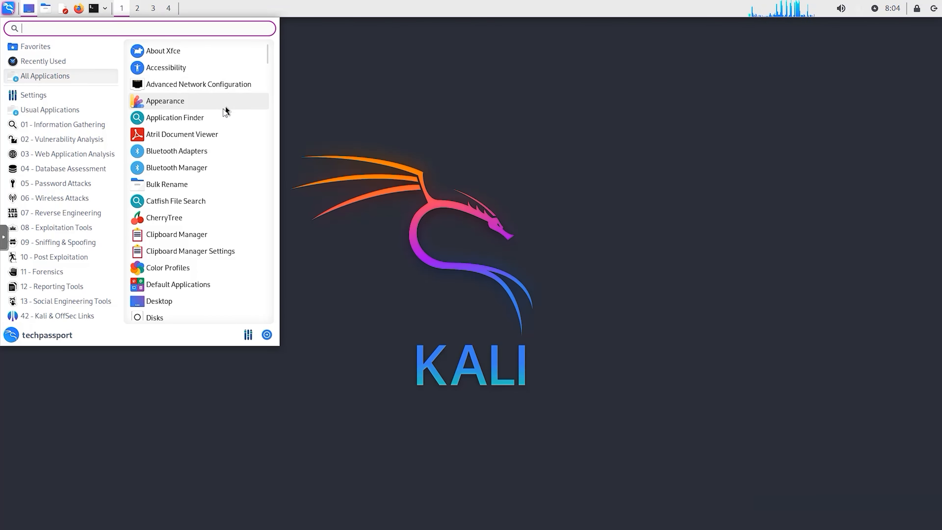
click(209, 136)
click(4, 11)
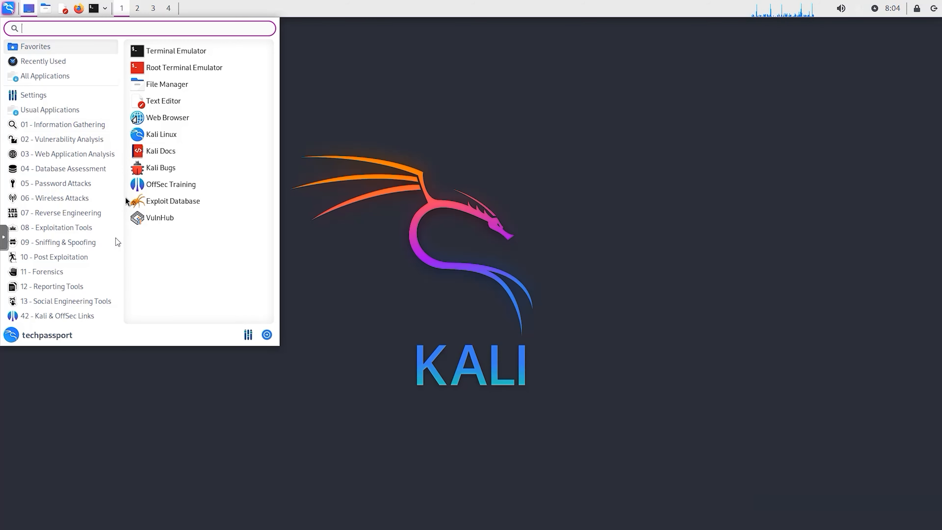
click(66, 76)
scroll(200, 183, down, 3)
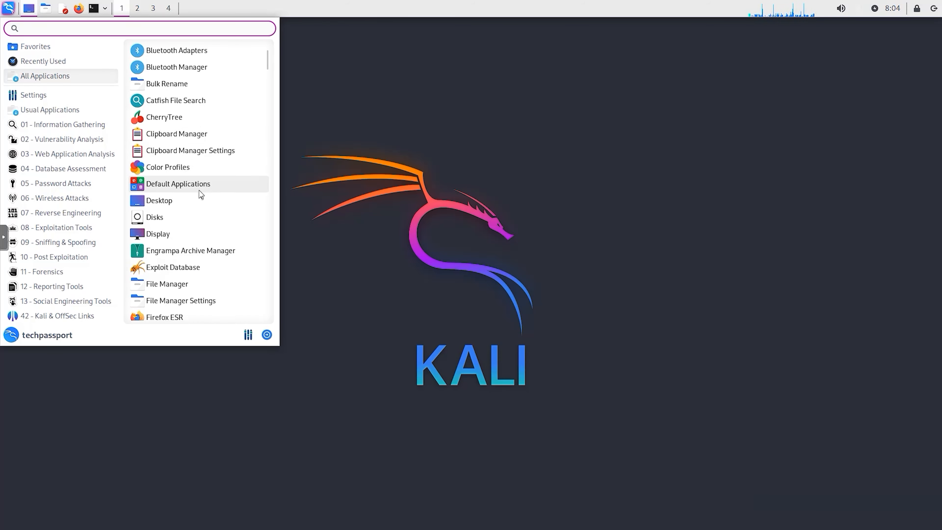
click(204, 201)
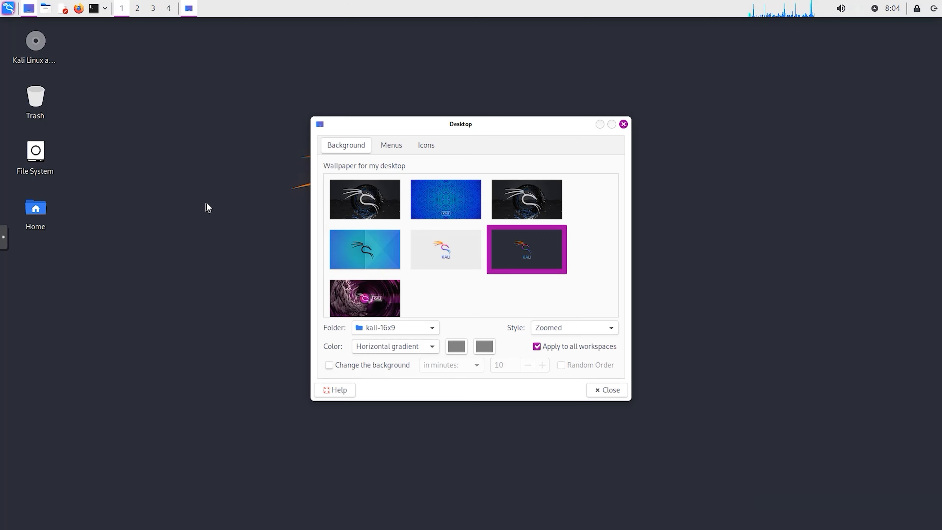
Step: Try several Kali wallpapers, set the blue-teal one with the black dragon as background and close the Desktop settings
click(449, 255)
click(517, 207)
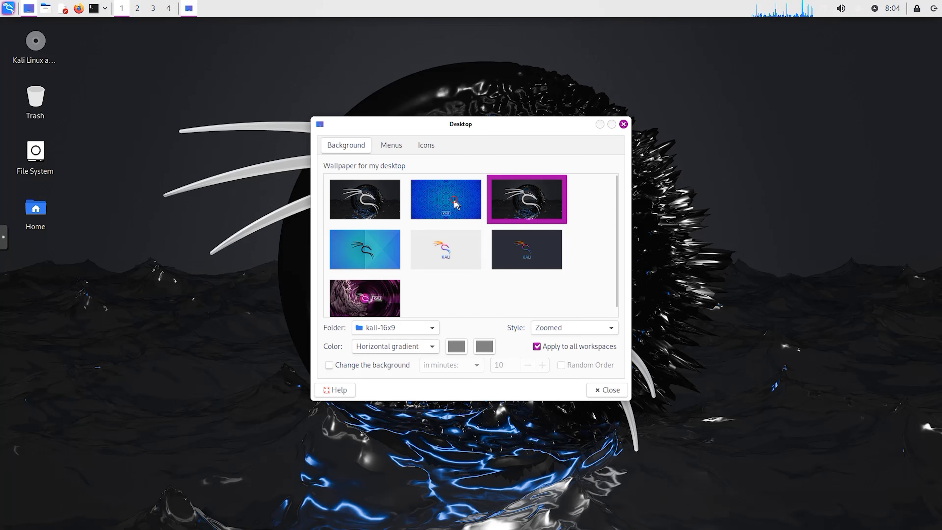
click(452, 199)
click(365, 202)
click(377, 258)
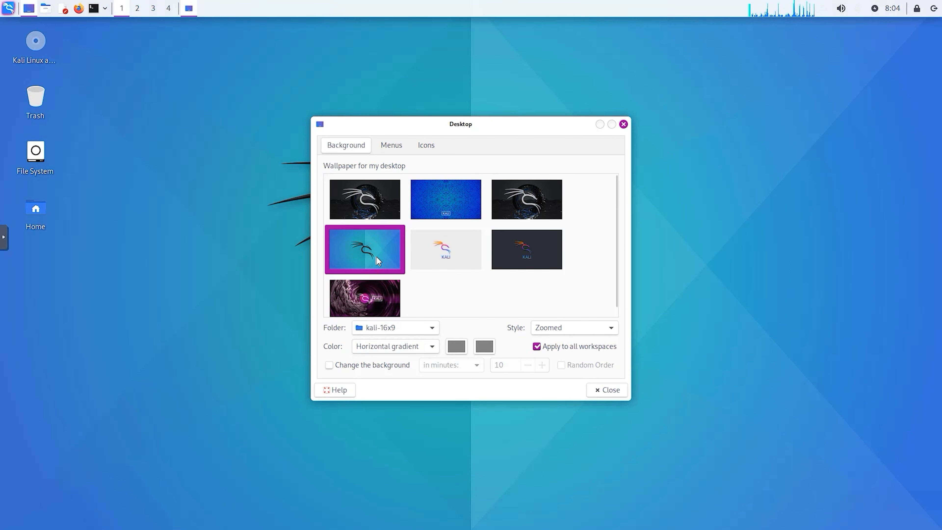
click(624, 124)
Step: Open the Engrampa Archive Manager from the full application list
click(9, 8)
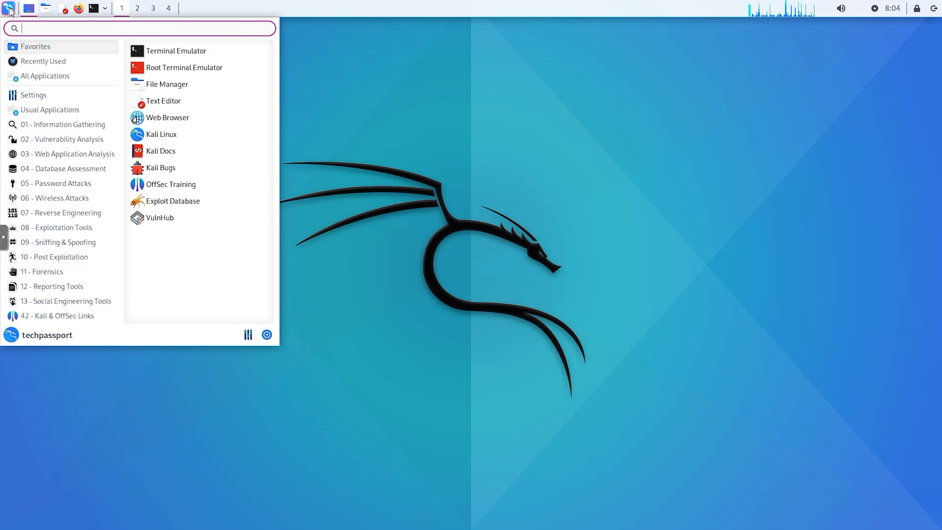
mouse_move(52, 76)
scroll(256, 149, down, 3)
scroll(241, 167, down, 2)
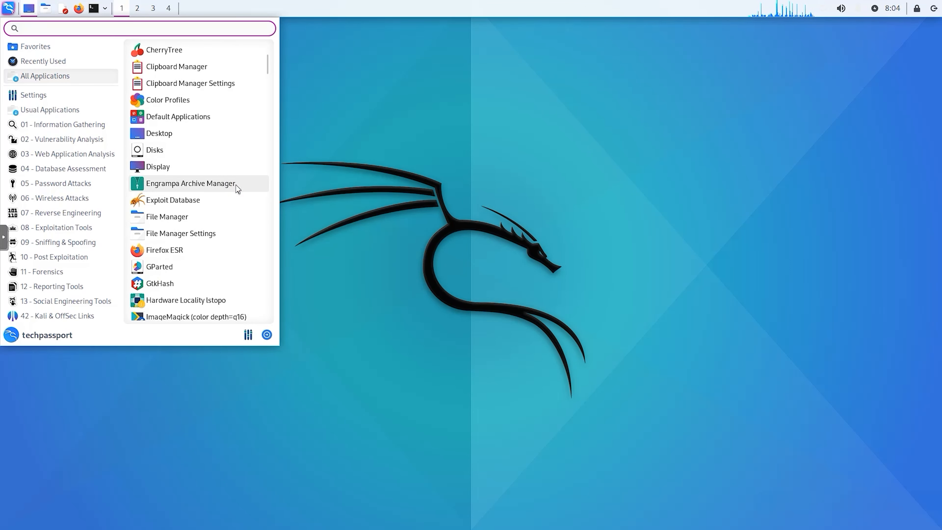
click(236, 185)
Step: Launch the GParted partition editor from the full application list and authenticate with the account password
click(8, 8)
scroll(189, 151, down, 5)
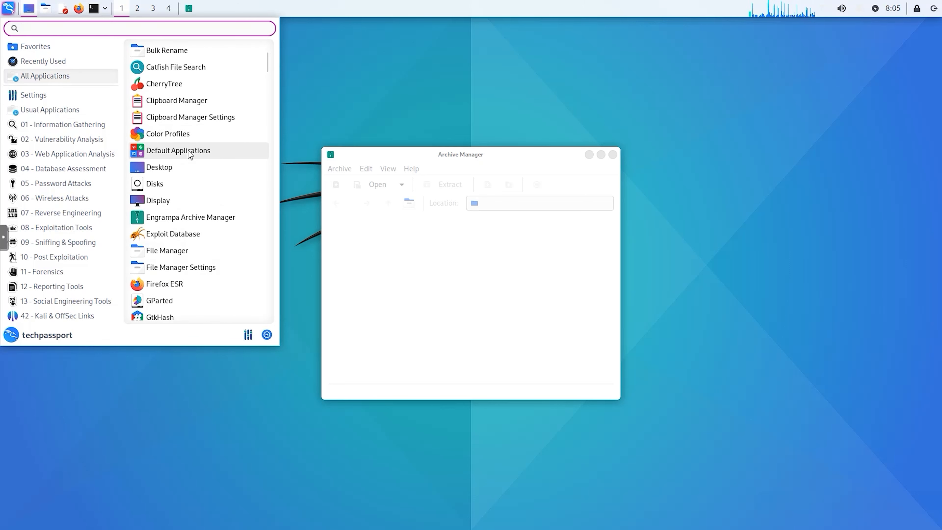
click(193, 198)
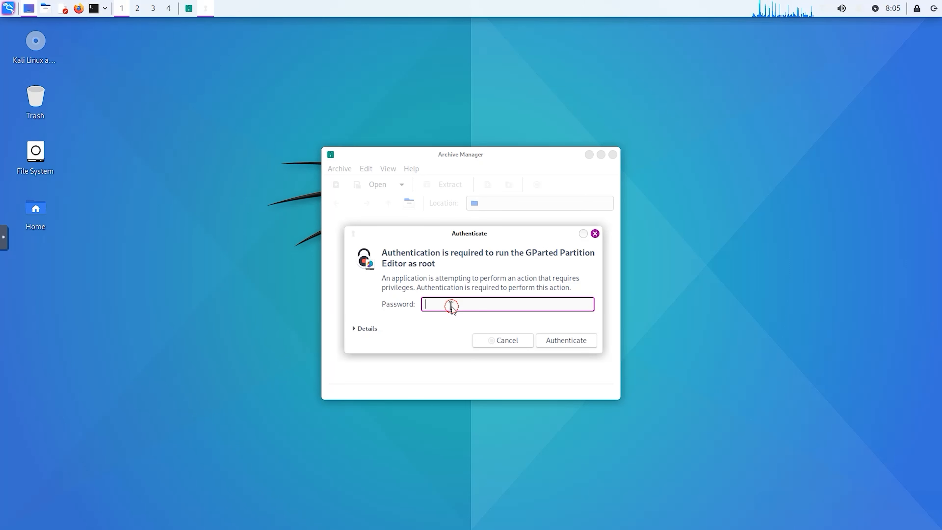
click(576, 339)
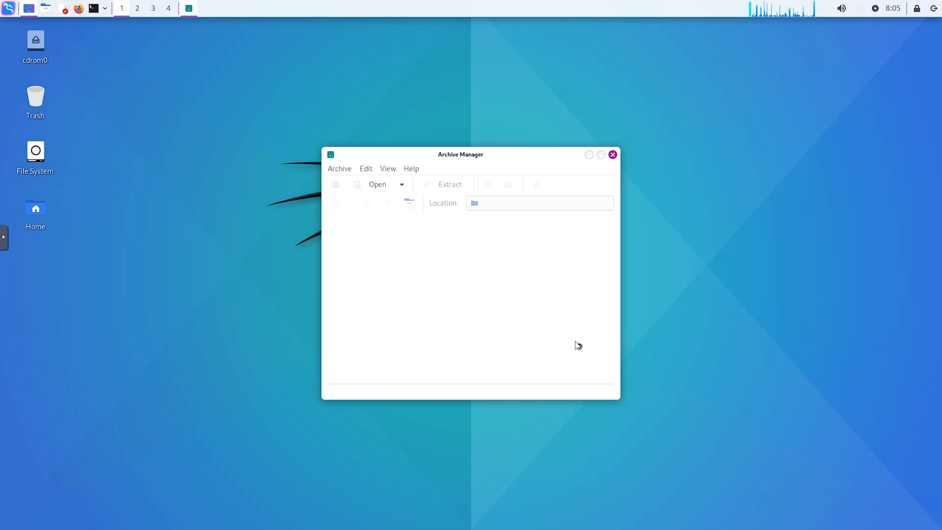
Step: View the /dev/sda partitions in GParted, and close both GParted and the Archive Manager
drag(228, 281, 299, 241)
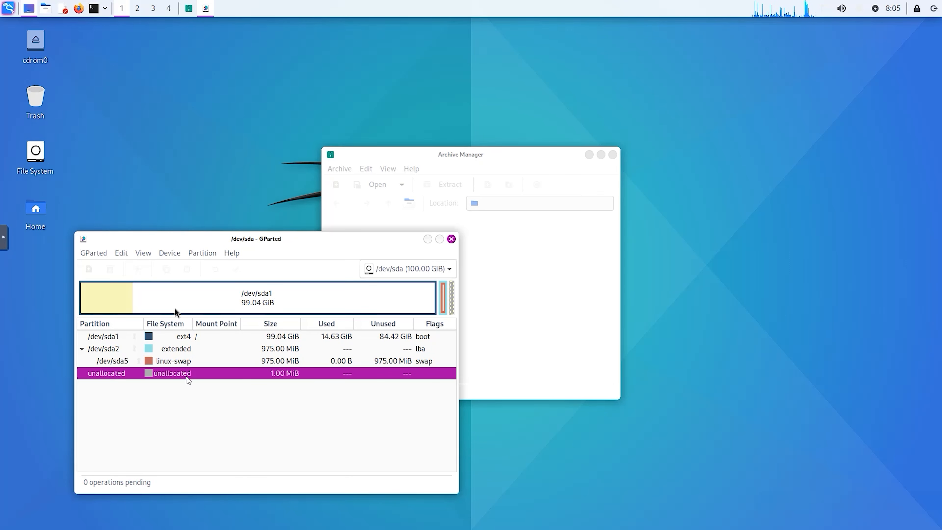
click(449, 236)
click(613, 155)
Step: Browse the full application list and open the Task Manager
click(8, 8)
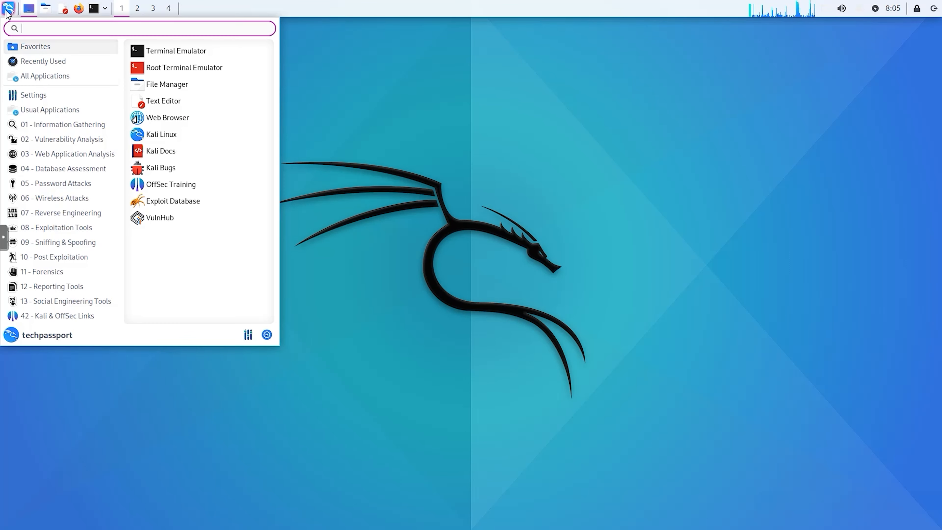
mouse_move(63, 76)
scroll(208, 235, down, 8)
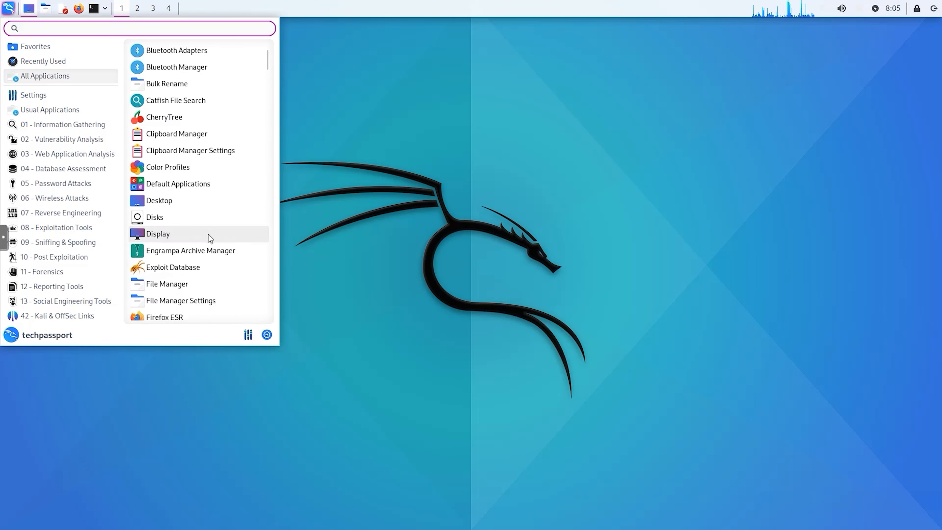
scroll(208, 234, down, 6)
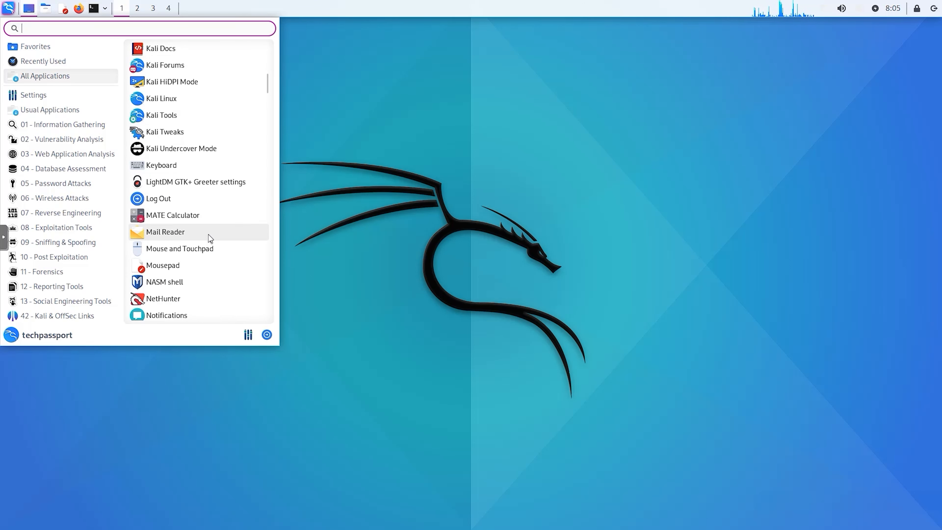
scroll(214, 286, down, 5)
scroll(213, 283, down, 4)
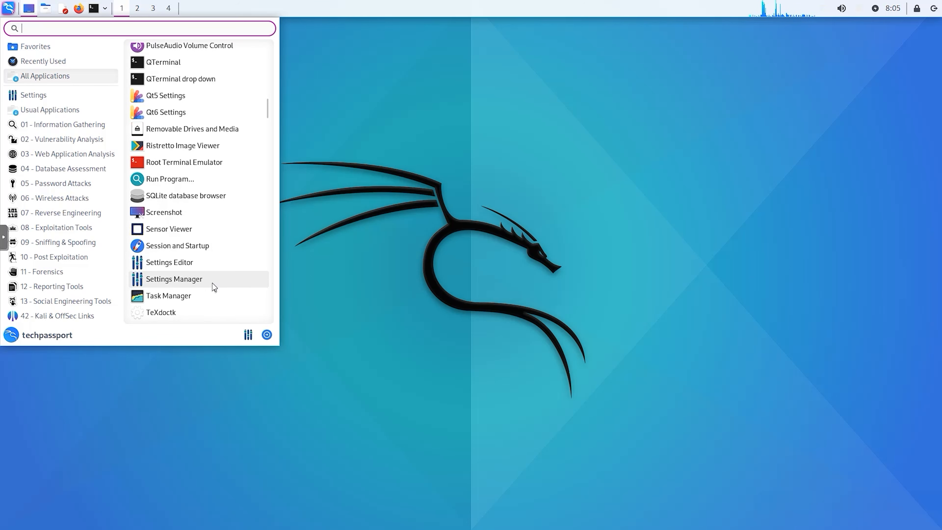
scroll(212, 283, down, 2)
click(199, 228)
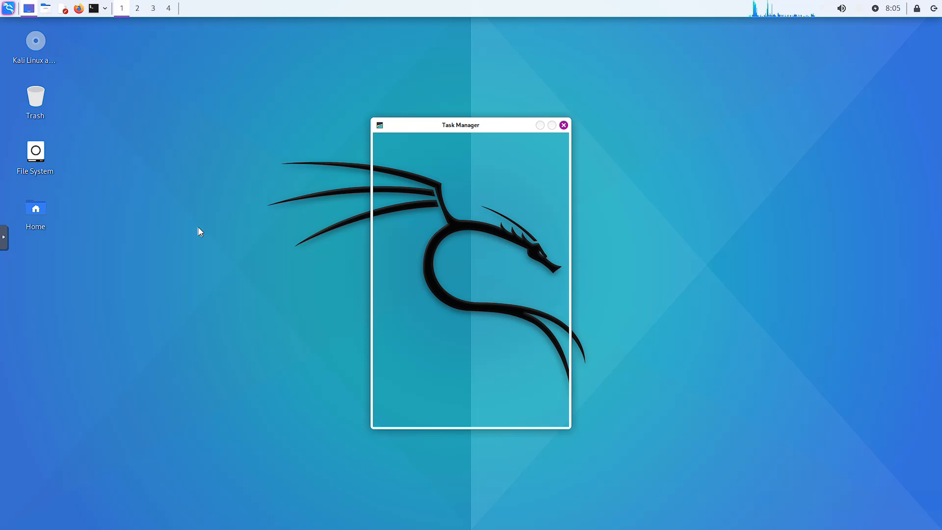
Step: Launch autopsy (root) from the full application list
click(9, 9)
click(69, 76)
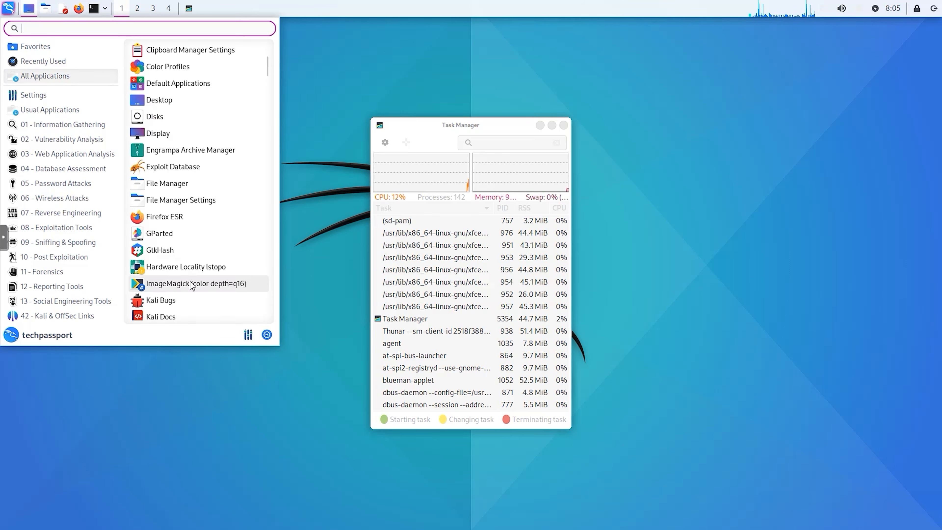
scroll(191, 286, down, 4)
scroll(191, 286, down, 12)
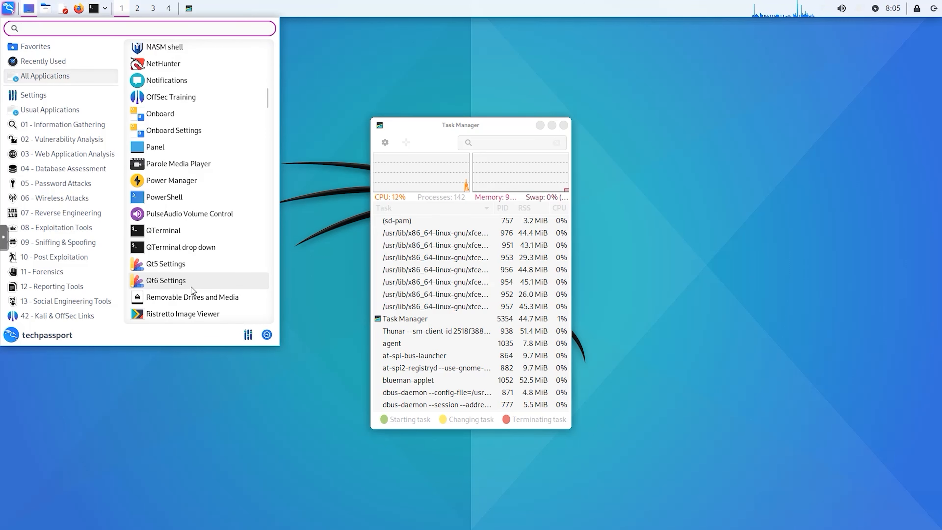
scroll(192, 289, down, 9)
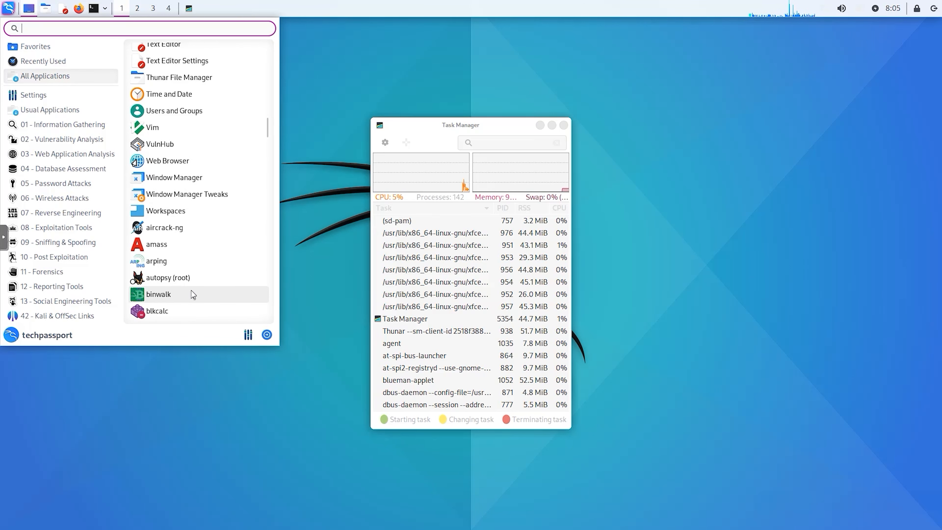
click(203, 277)
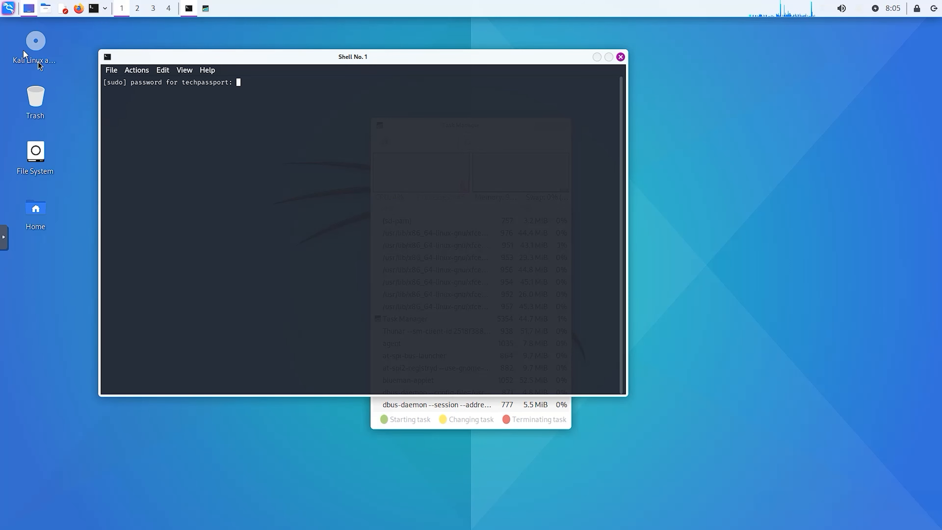
Step: Open the Hardware Locality lstopo viewer from the full application list
click(8, 8)
click(55, 76)
scroll(177, 303, down, 9)
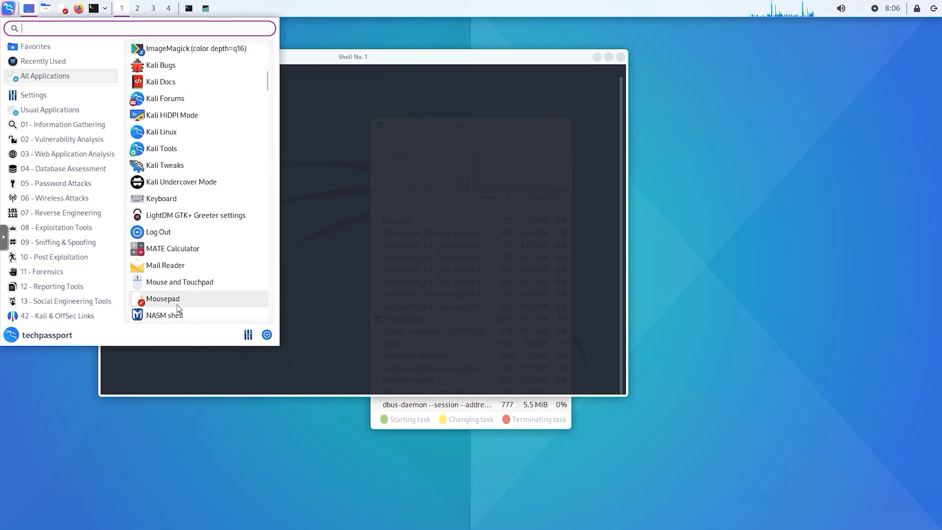
click(48, 82)
scroll(206, 178, down, 12)
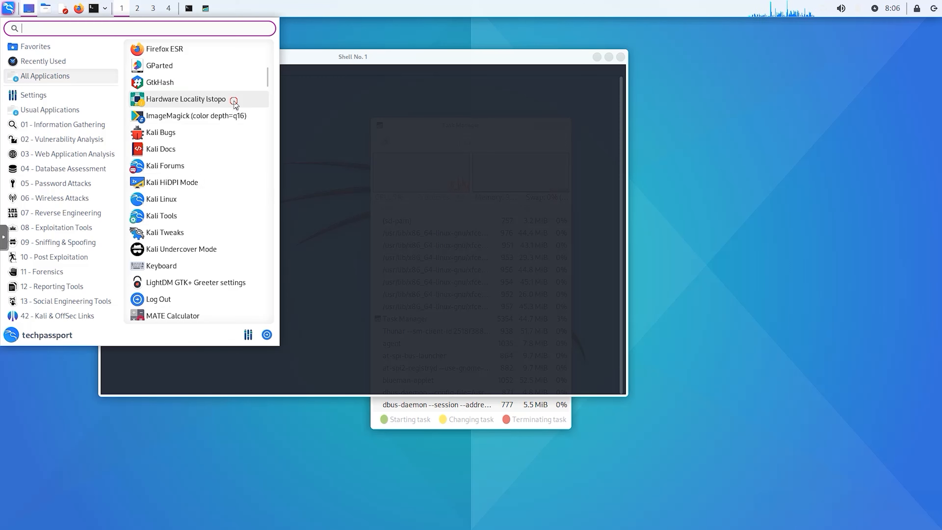
click(233, 100)
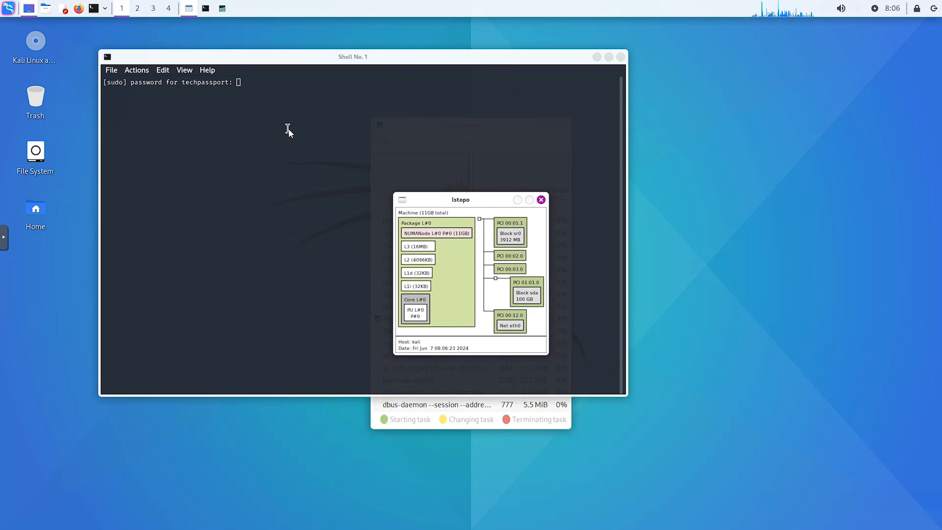
Step: Open Kali Tools from the full application list, and close the browser window it launches
click(8, 8)
click(71, 76)
scroll(196, 209, down, 6)
scroll(196, 210, down, 5)
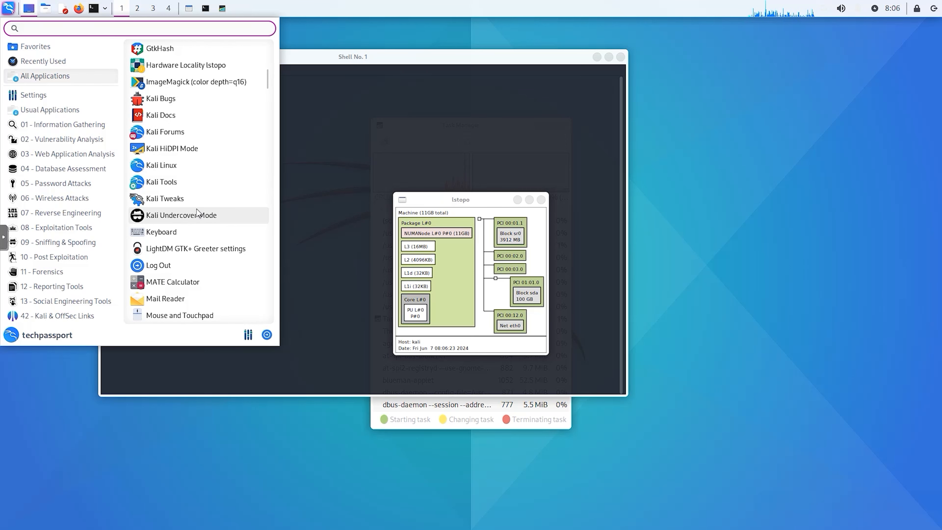
click(221, 186)
drag(776, 79, 661, 52)
click(820, 49)
Step: Look through the full application list and the 13 - Social Engineering Tools category
click(8, 8)
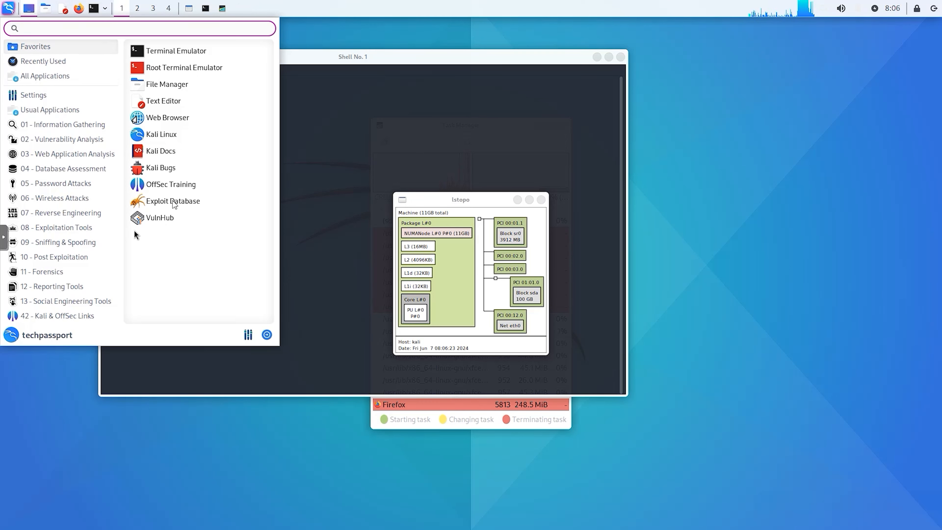
click(74, 76)
scroll(207, 165, down, 3)
scroll(206, 206, down, 6)
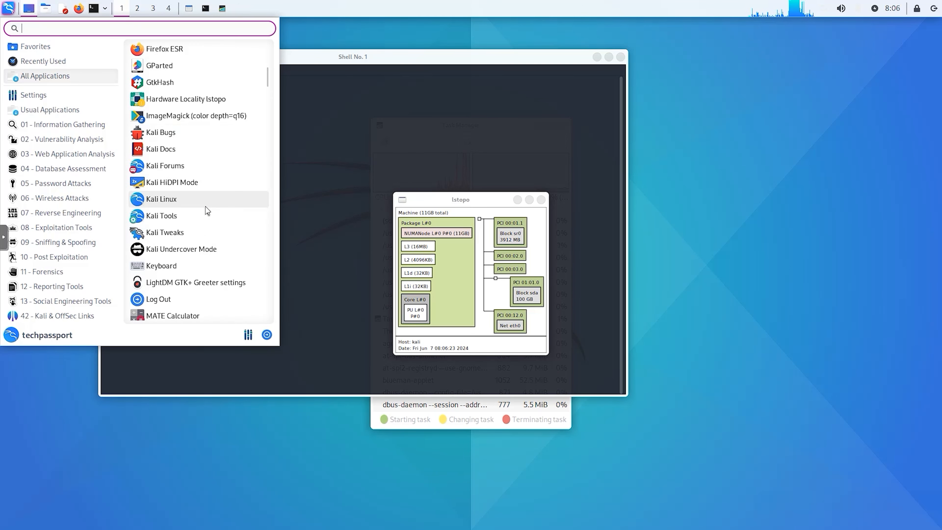
click(84, 301)
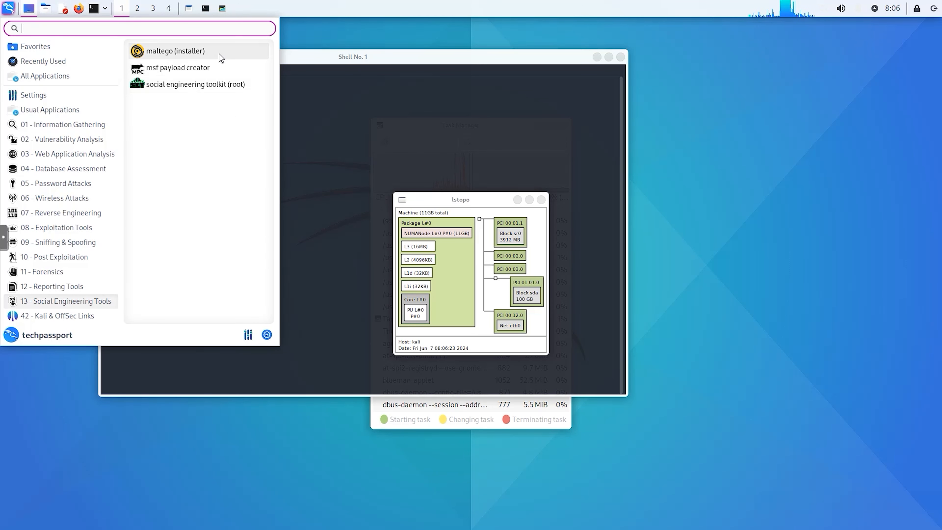
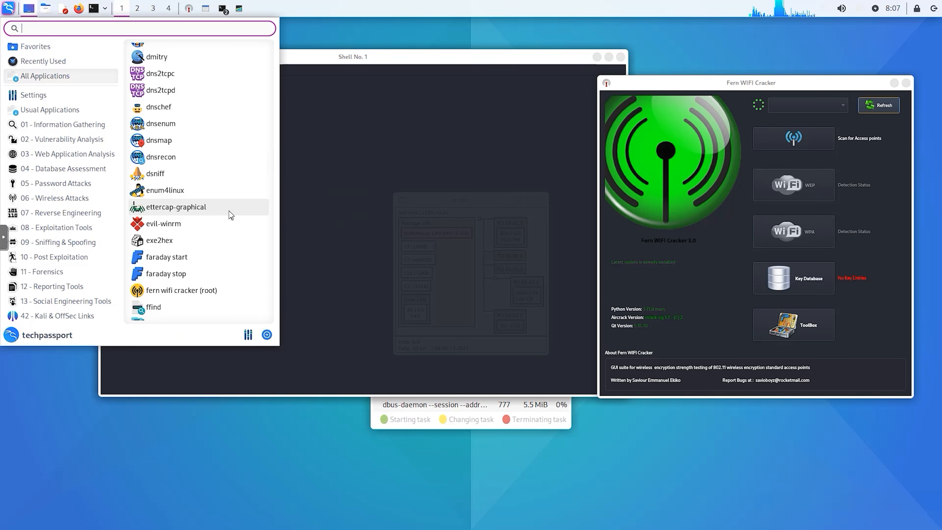
scroll(229, 212, down, 10)
scroll(229, 210, down, 12)
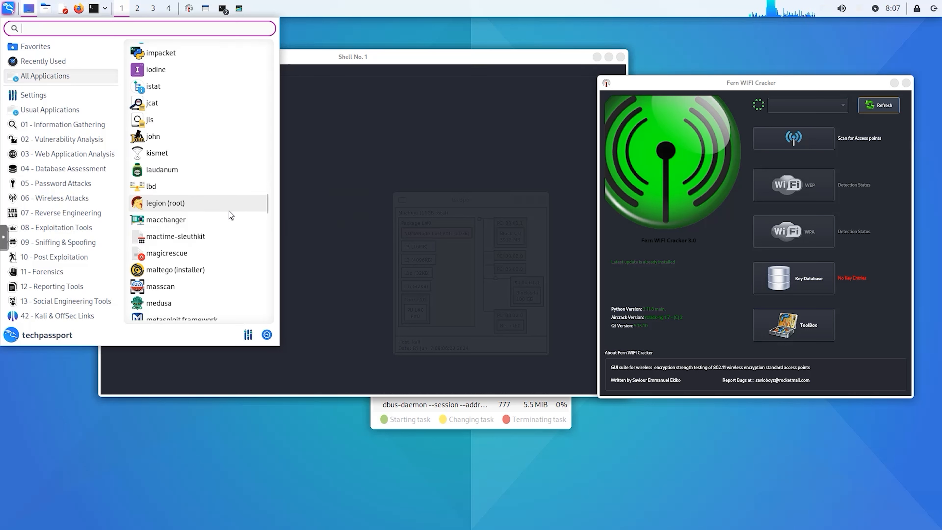
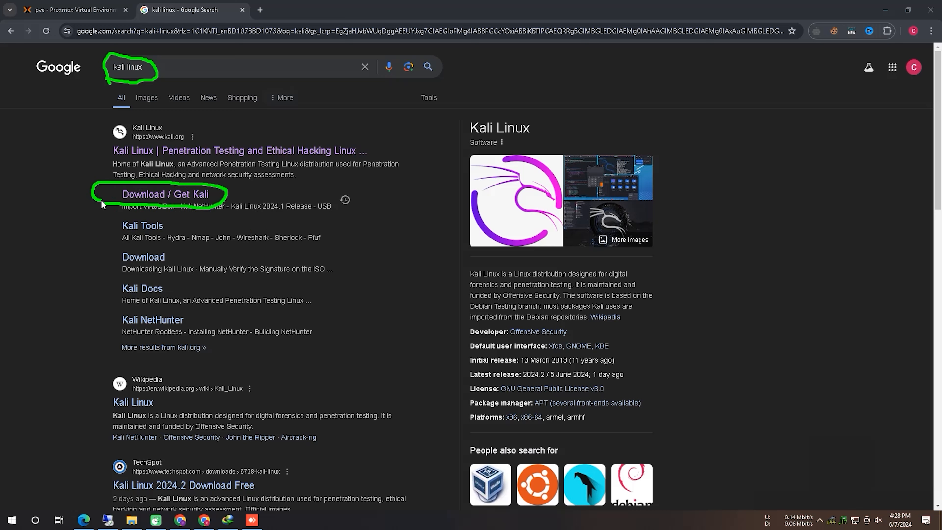
Step: Open the Download / Get Kali page from the Google results for kali linux
click(839, 501)
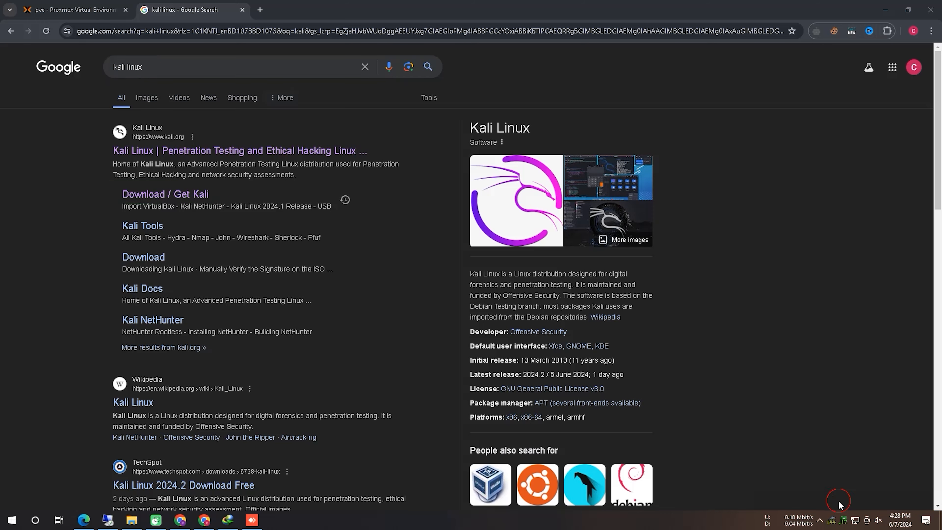
click(162, 197)
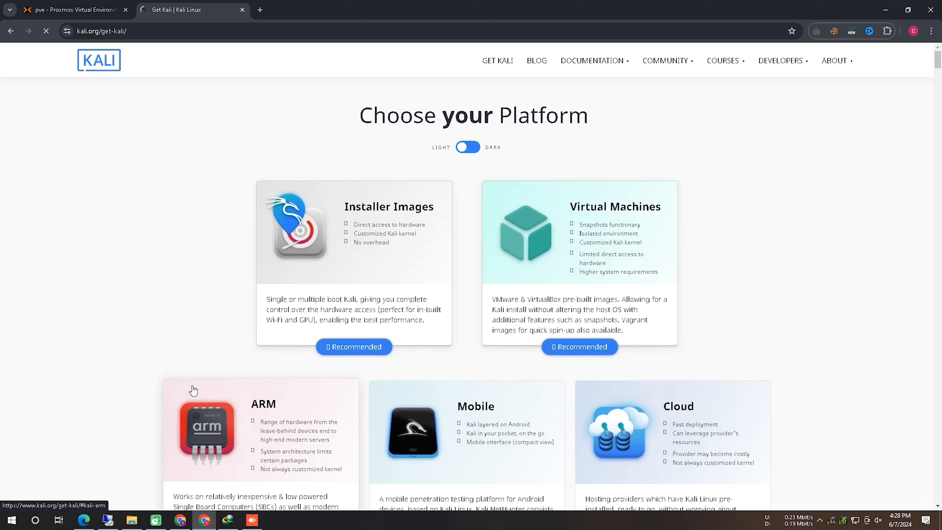
click(841, 499)
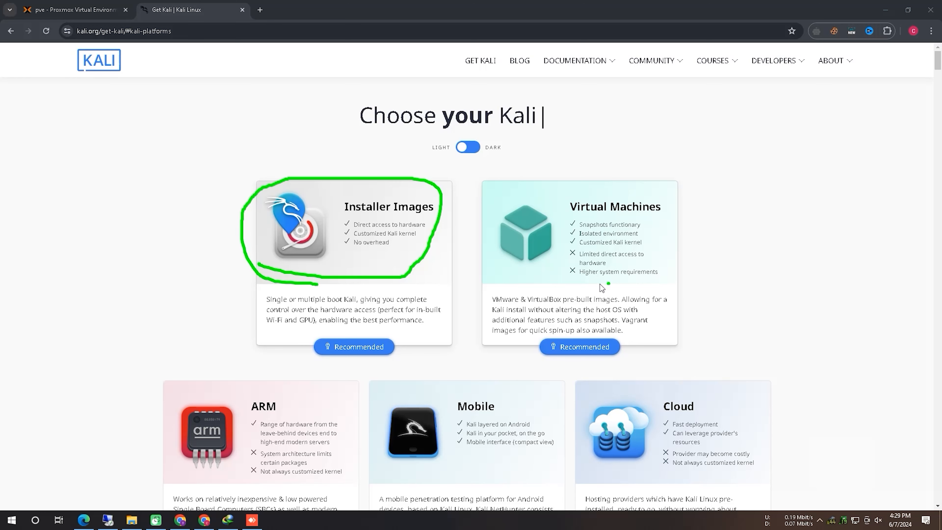
Step: Review the platform choices on the Get Kali page and open the Installer Images section
drag(496, 281, 700, 223)
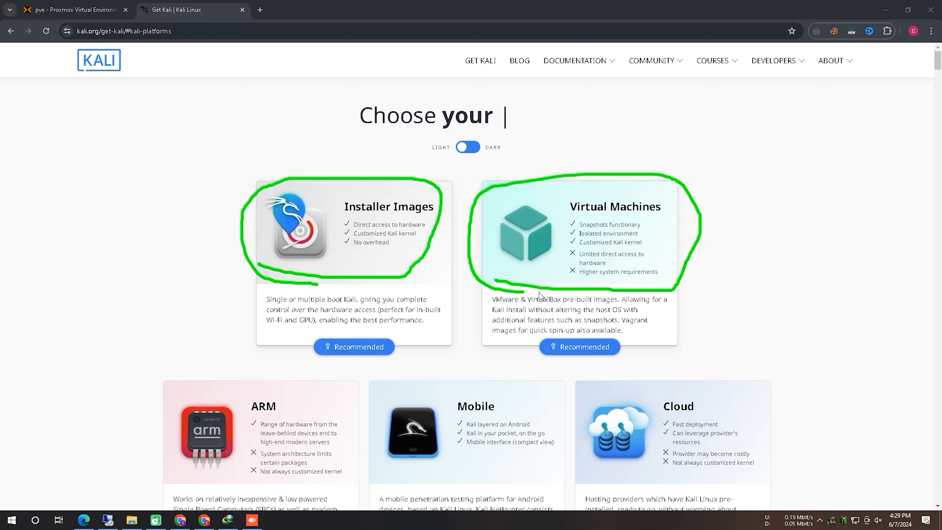
scroll(863, 336, down, 4)
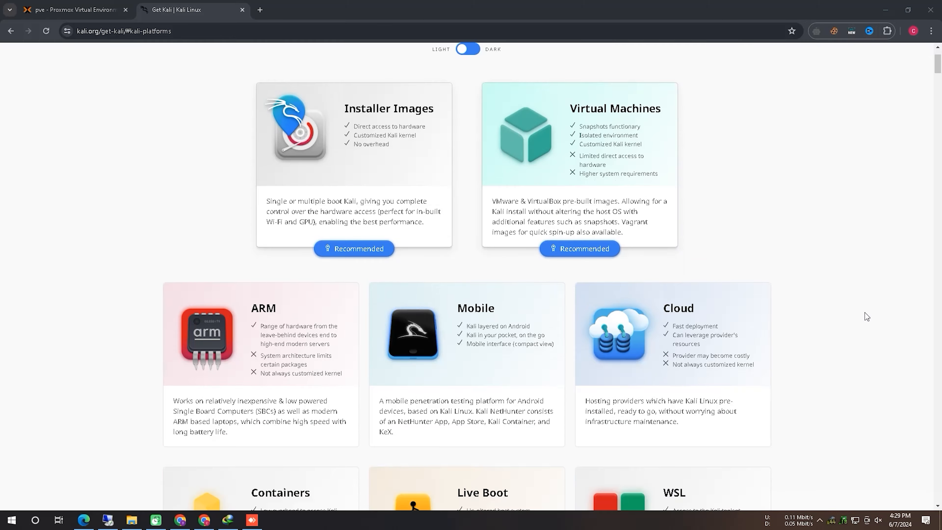
scroll(865, 312, down, 3)
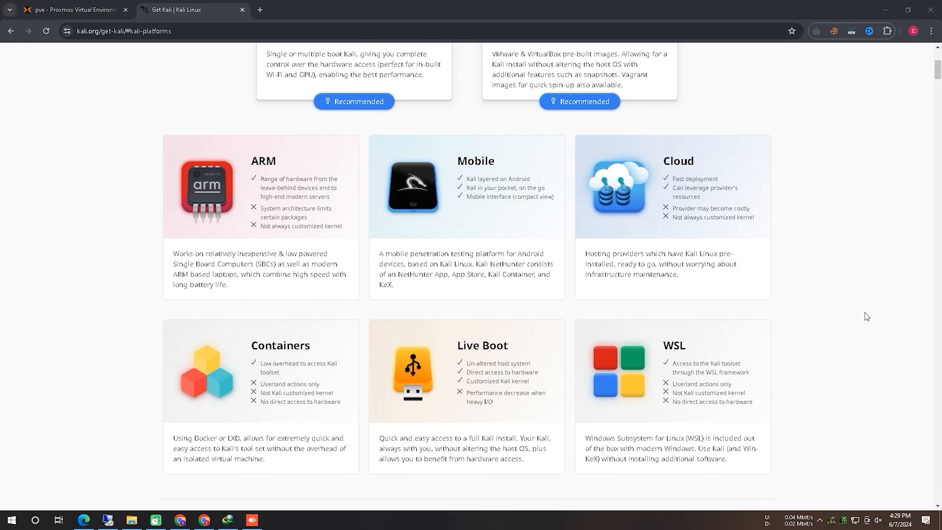
scroll(864, 313, up, 6)
click(394, 206)
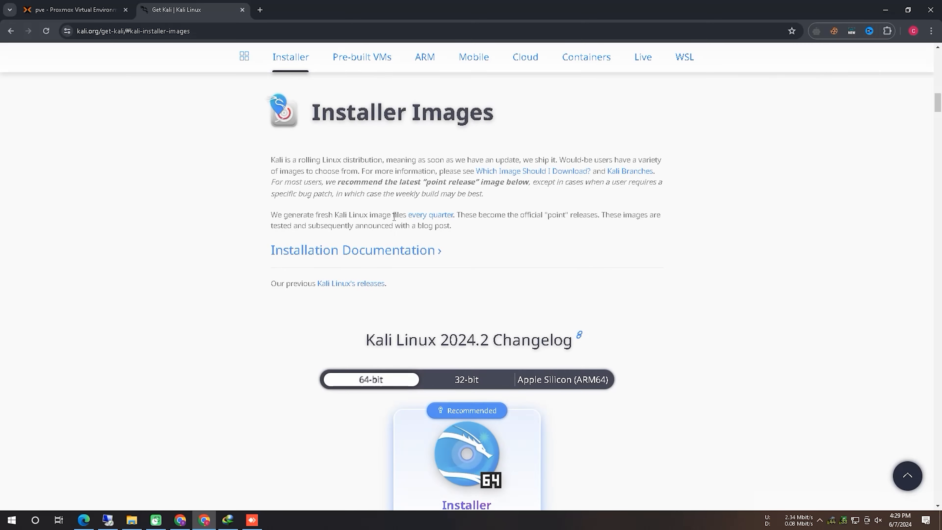
Step: Download the recommended 64-bit Installer image of Kali Linux 2024.2
scroll(750, 285, down, 6)
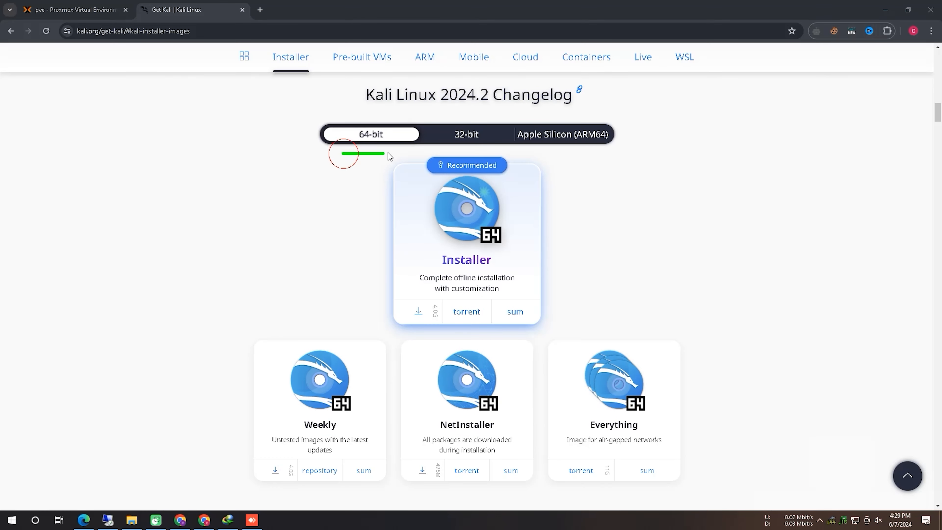
mouse_move(388, 152)
mouse_down()
mouse_move(346, 167)
mouse_move(388, 162)
mouse_up()
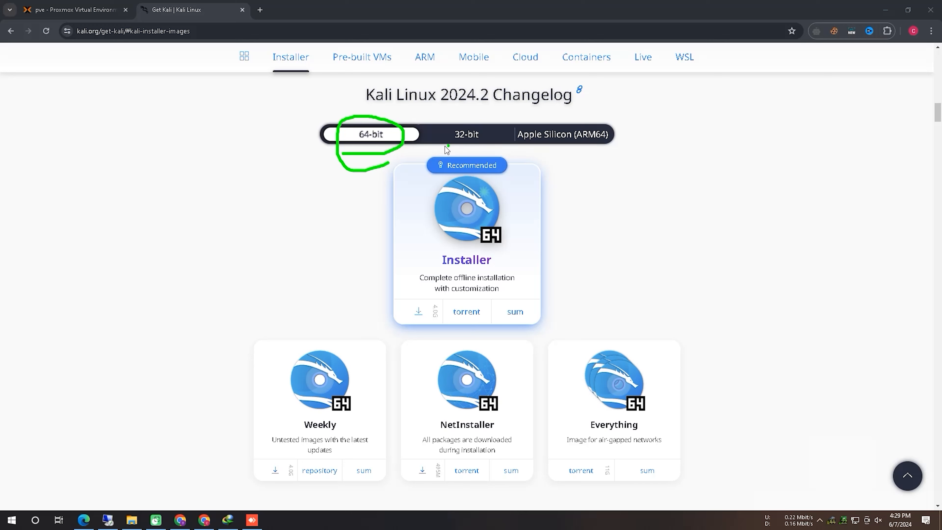
mouse_move(505, 147)
mouse_down()
mouse_move(622, 150)
mouse_move(514, 138)
mouse_move(540, 149)
mouse_up()
mouse_move(395, 333)
mouse_down()
mouse_move(542, 262)
mouse_move(387, 259)
mouse_move(431, 339)
mouse_up()
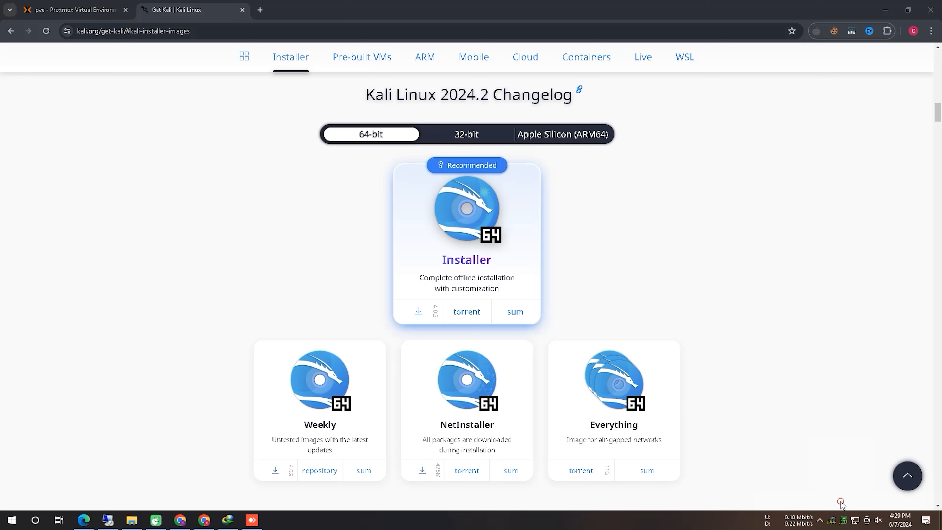
click(418, 310)
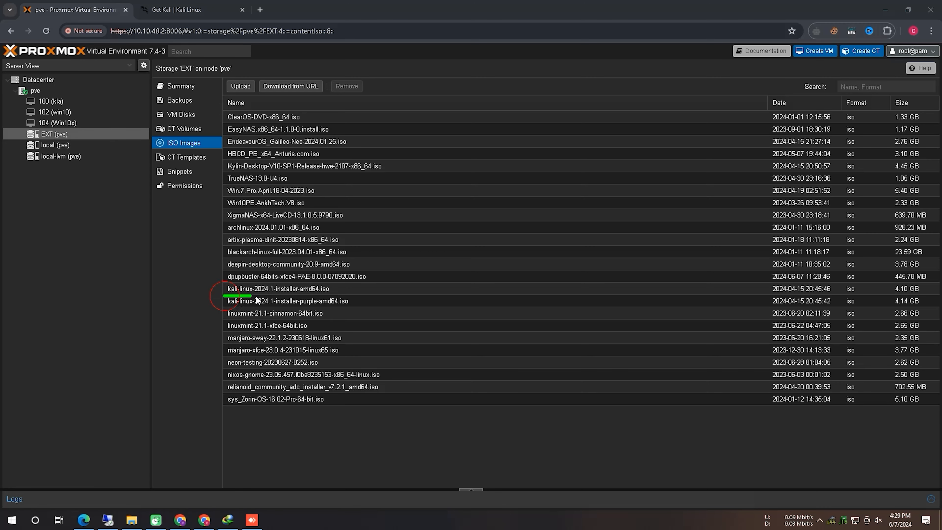
drag(256, 296, 340, 296)
drag(277, 277, 224, 295)
click(840, 503)
drag(822, 92, 826, 120)
mouse_move(794, 84)
mouse_down()
mouse_move(825, 67)
mouse_move(843, 77)
mouse_up()
click(840, 503)
Step: Start a new Proxmox virtual machine named Kalilinux with VM ID 101 and continue to its OS settings
click(818, 51)
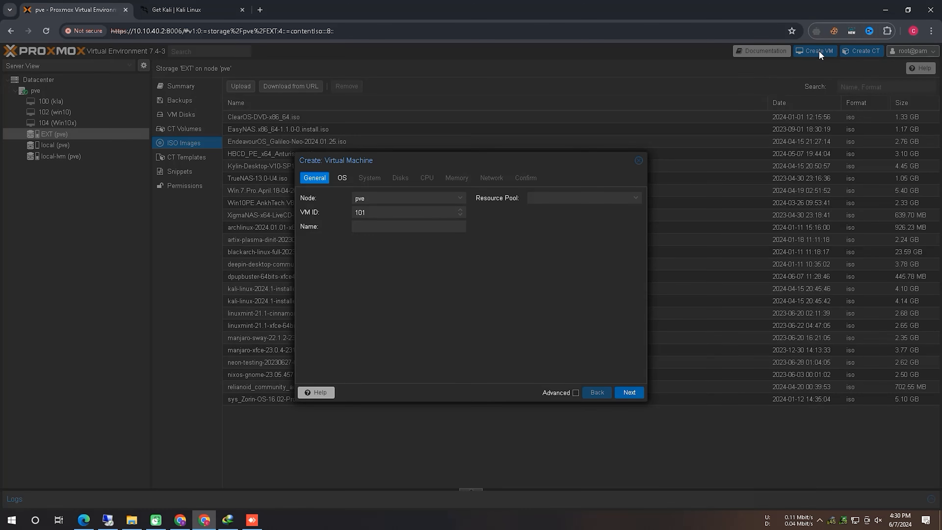
text(K)
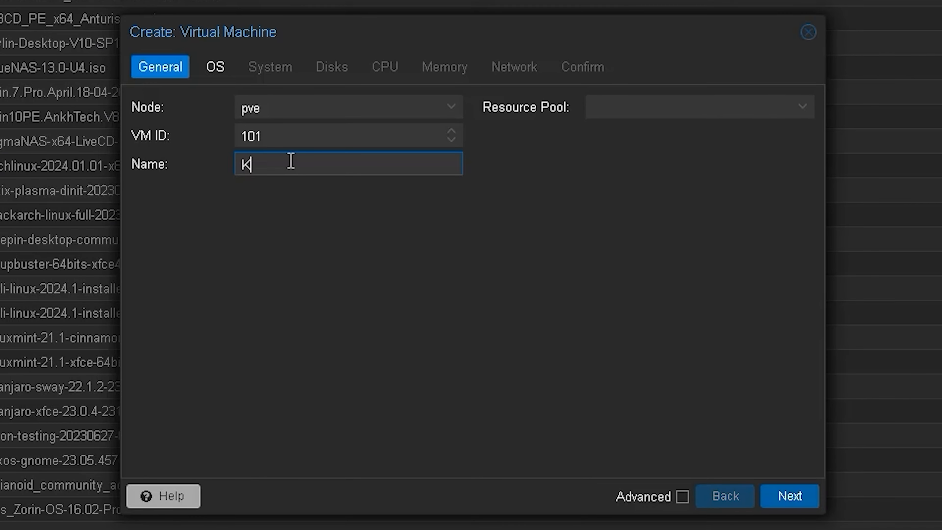
text(alilinux)
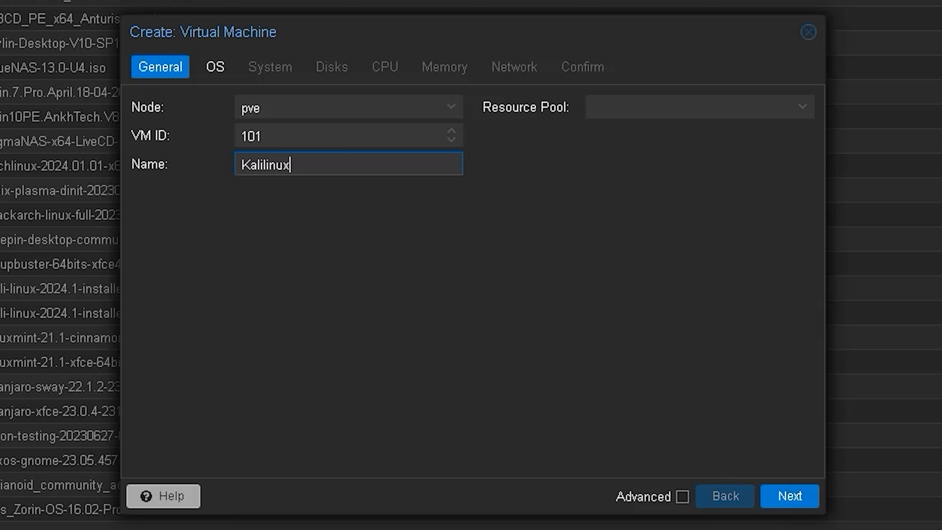
click(328, 229)
mouse_move(111, 184)
mouse_down()
mouse_move(294, 207)
mouse_move(115, 164)
mouse_move(364, 196)
mouse_move(766, 465)
mouse_up()
mouse_move(742, 369)
mouse_down()
mouse_move(768, 468)
mouse_move(598, 455)
mouse_up()
key(Escape)
click(789, 496)
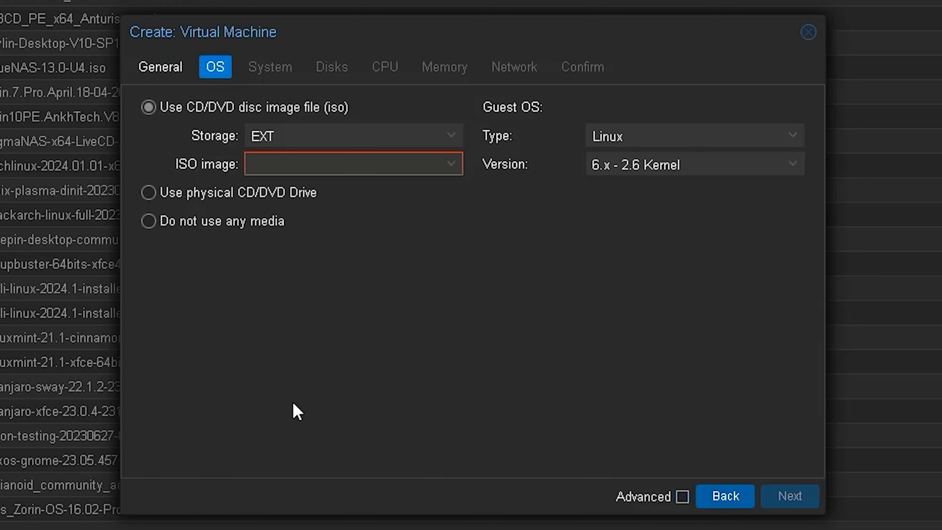
Step: Choose kali-linux-2024.1-installer-amd64.iso from the EXT storage as the ISO image and continue to the system settings
click(449, 172)
text(kali)
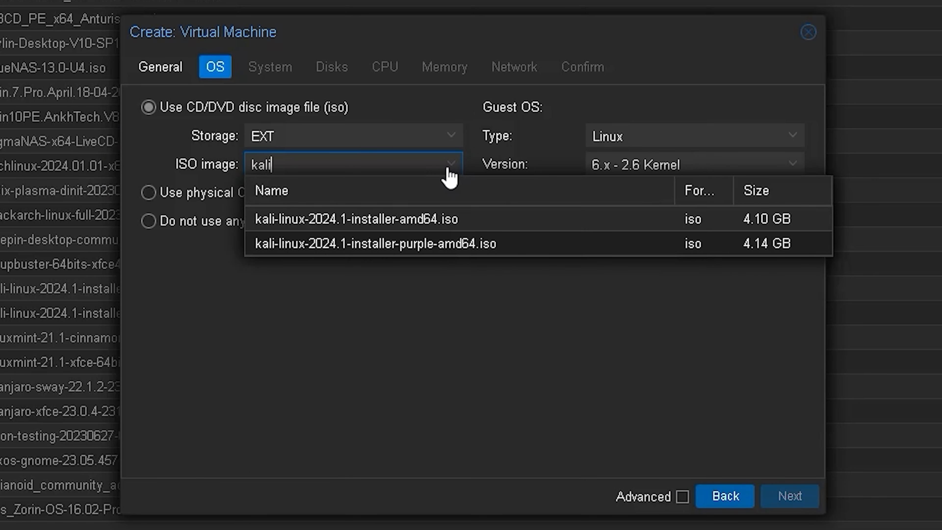
click(413, 221)
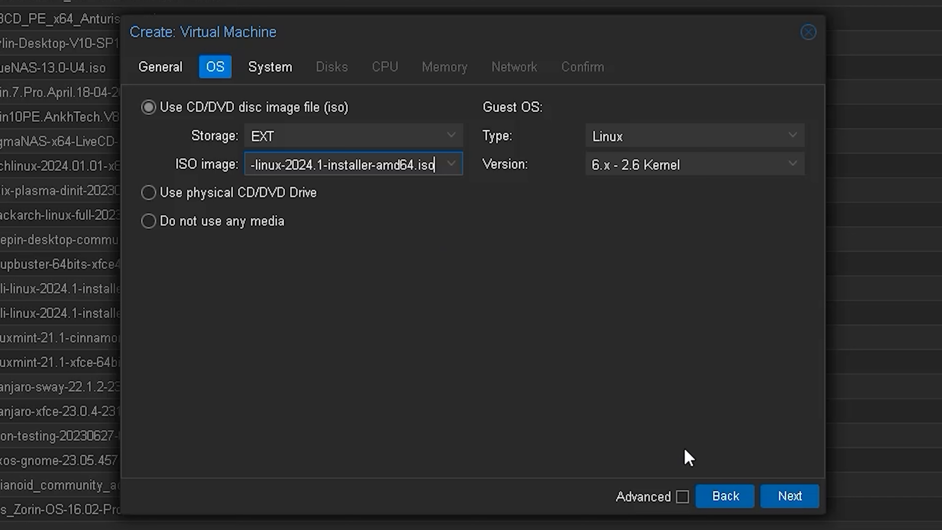
click(789, 498)
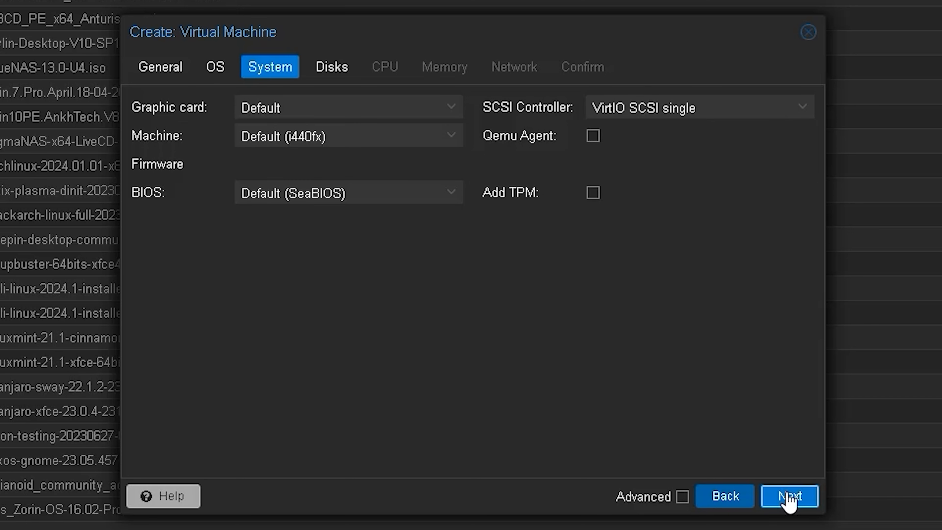
Step: Accept the default system settings and set the virtual machine's disk size to 100 GiB
click(790, 497)
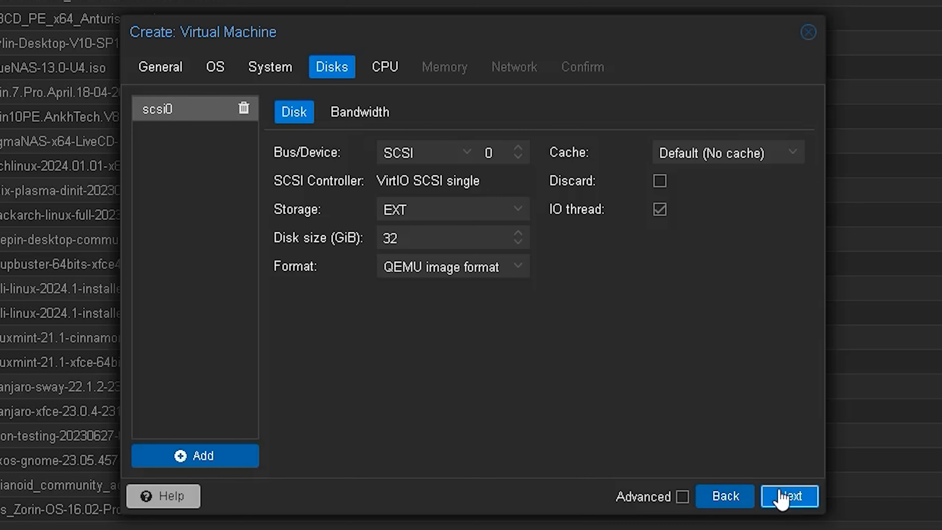
drag(449, 238, 375, 237)
text(100)
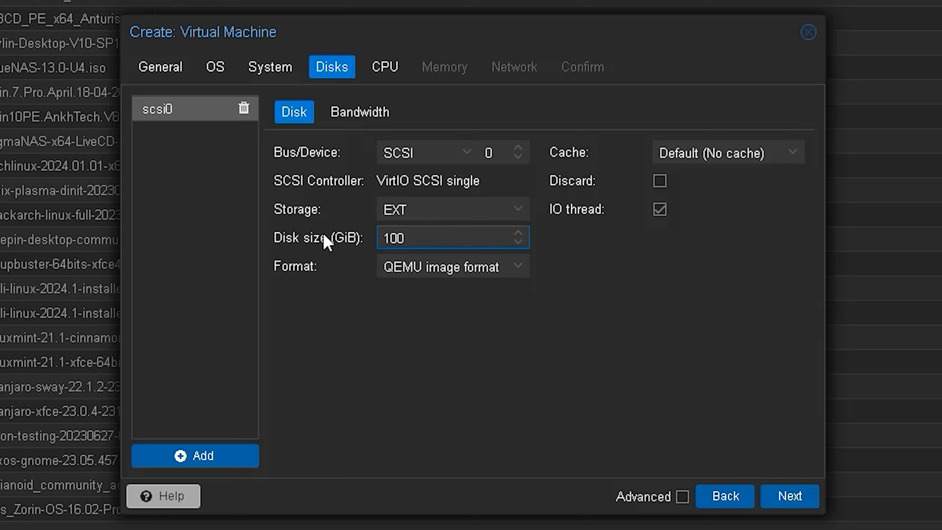
mouse_move(257, 251)
mouse_down()
mouse_move(424, 249)
mouse_move(371, 223)
mouse_move(255, 245)
mouse_move(269, 260)
mouse_up()
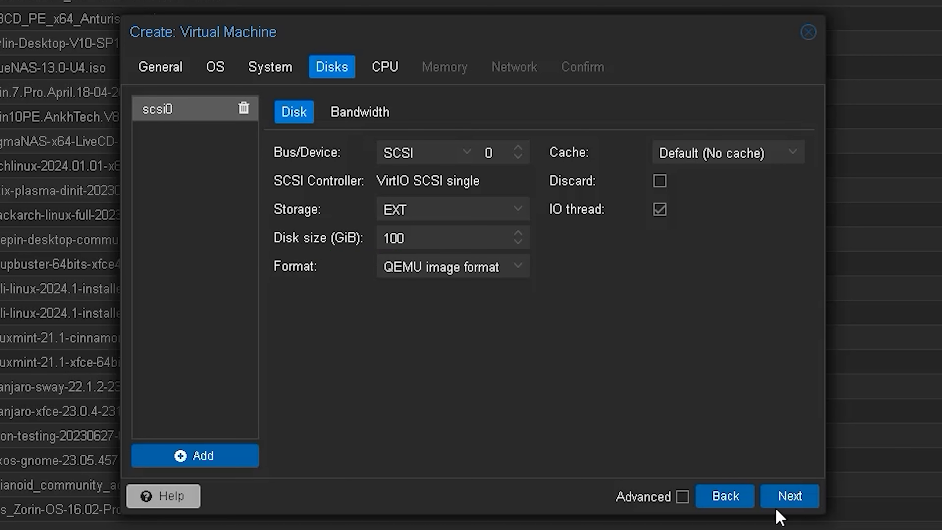
Step: Keep the default CPU settings of 1 socket and 1 core, and set the virtual machine's memory to 12048 MiB
click(791, 504)
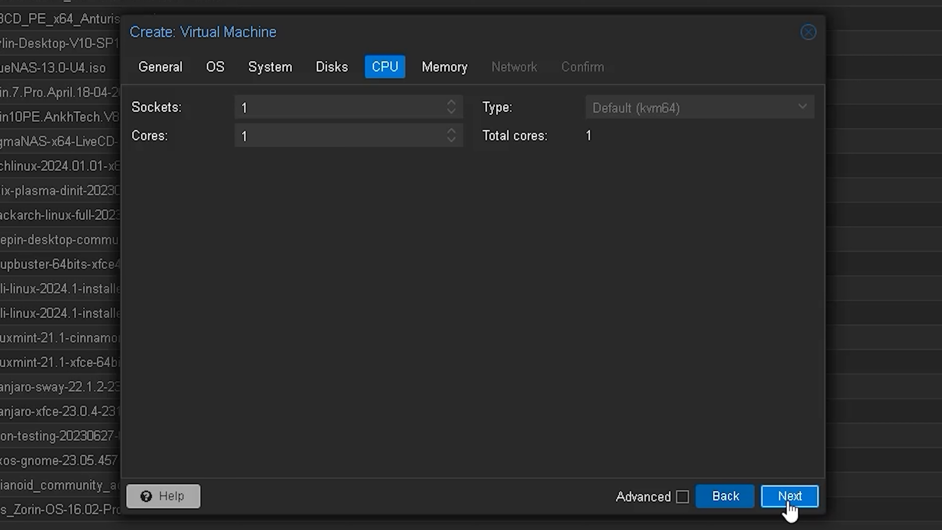
click(790, 504)
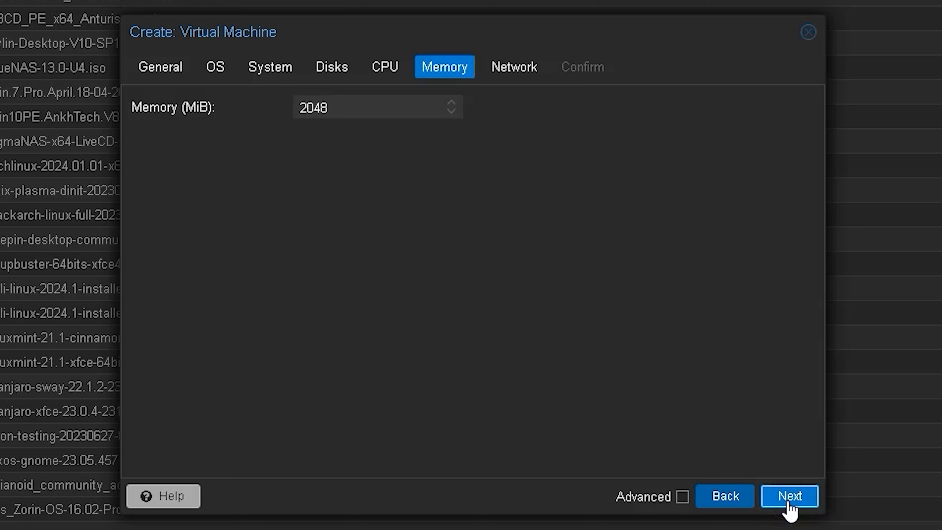
click(301, 107)
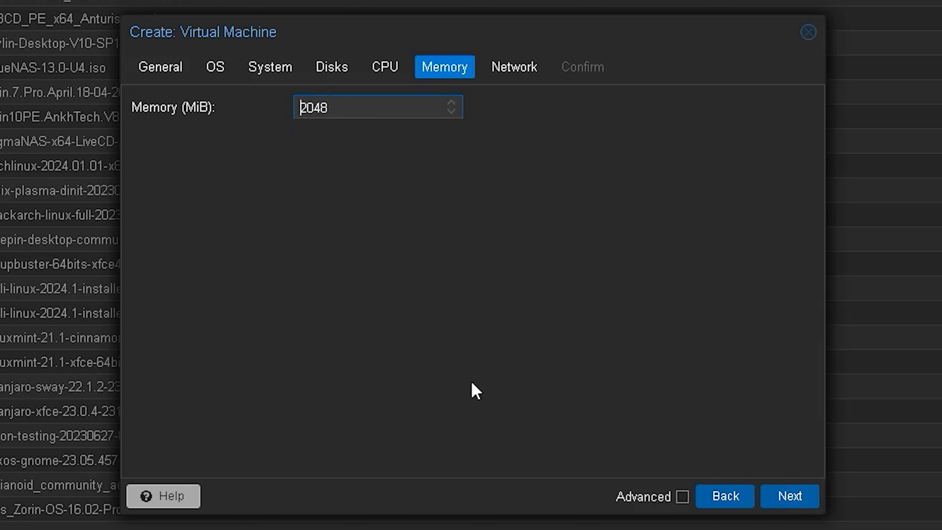
text(1)
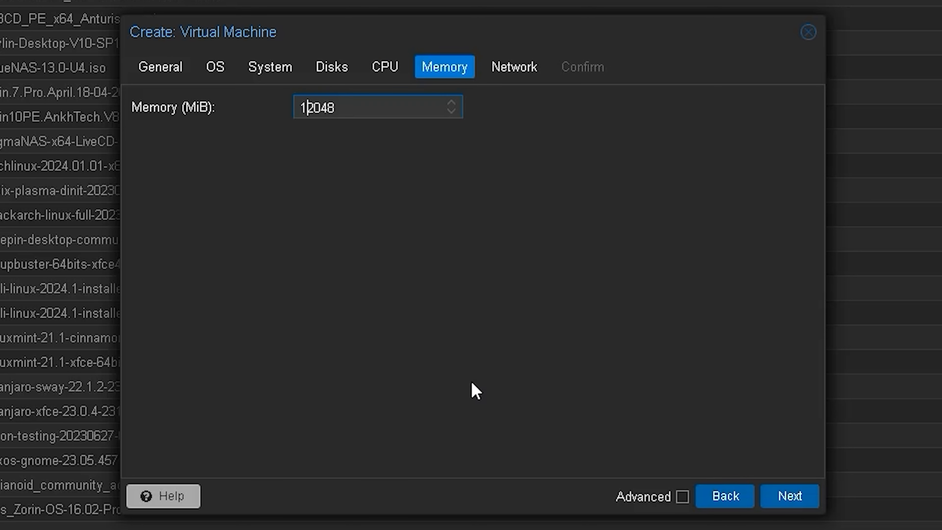
click(790, 504)
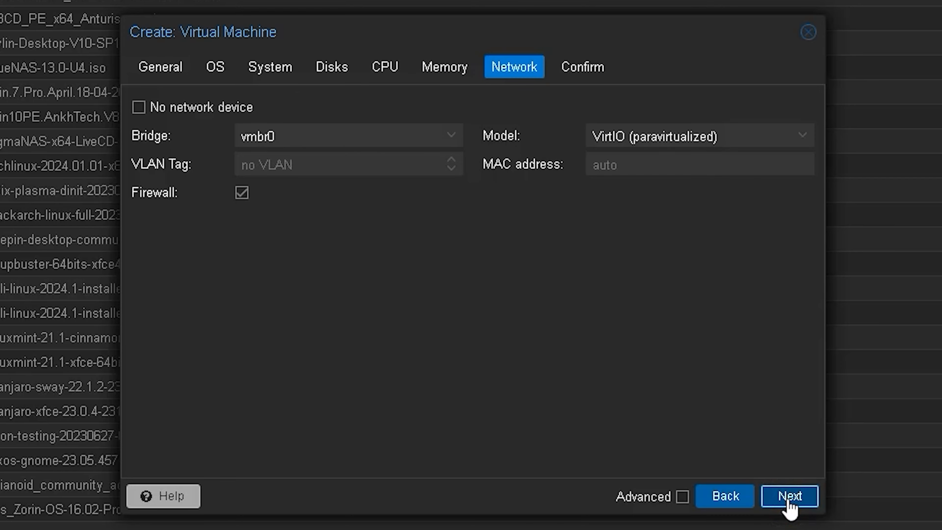
Step: Create the virtual machine with the default network settings and start after creation enabled, and open VM 101
click(790, 504)
click(348, 372)
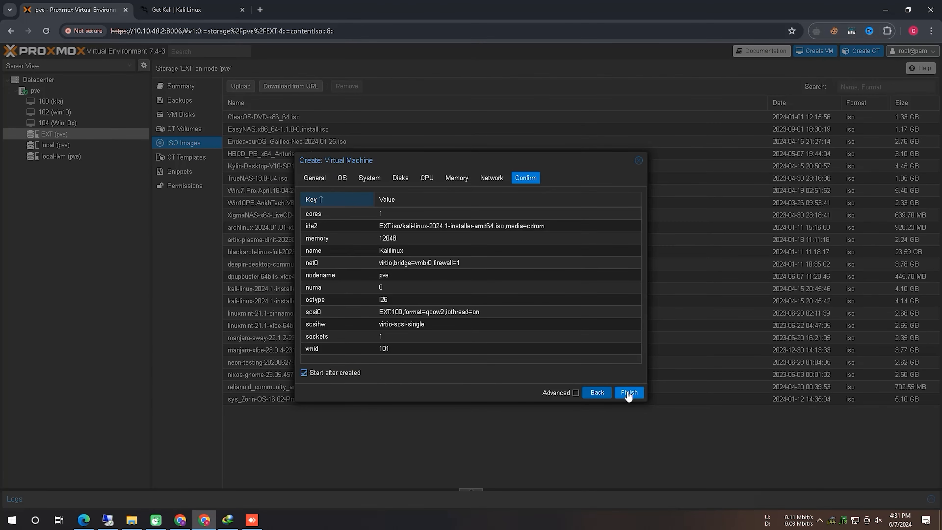
click(628, 392)
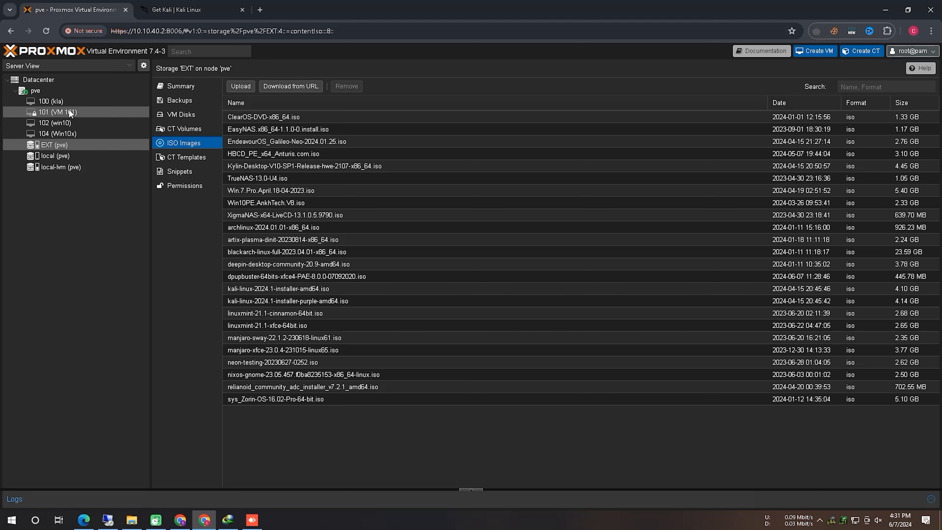
click(56, 112)
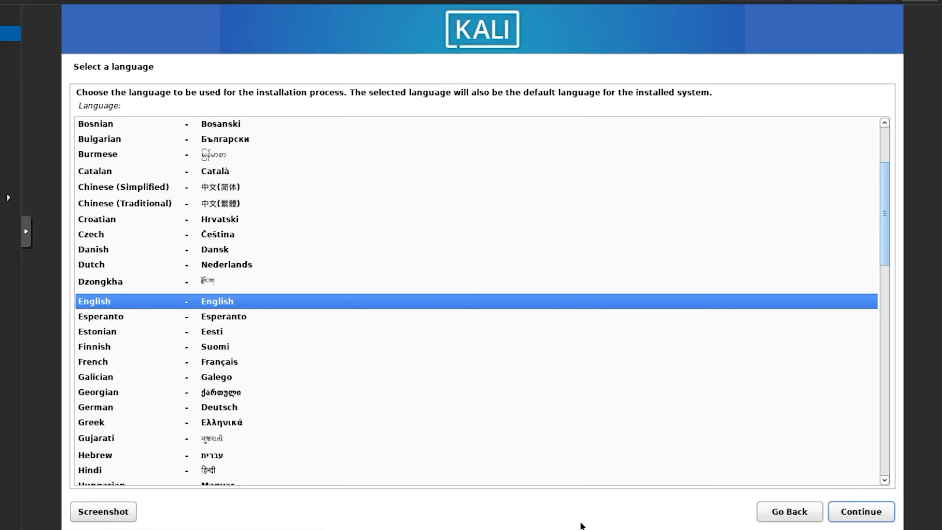
Step: Use English as the Kali installer language and continue to the location selection
drag(65, 314, 237, 312)
drag(165, 292, 54, 295)
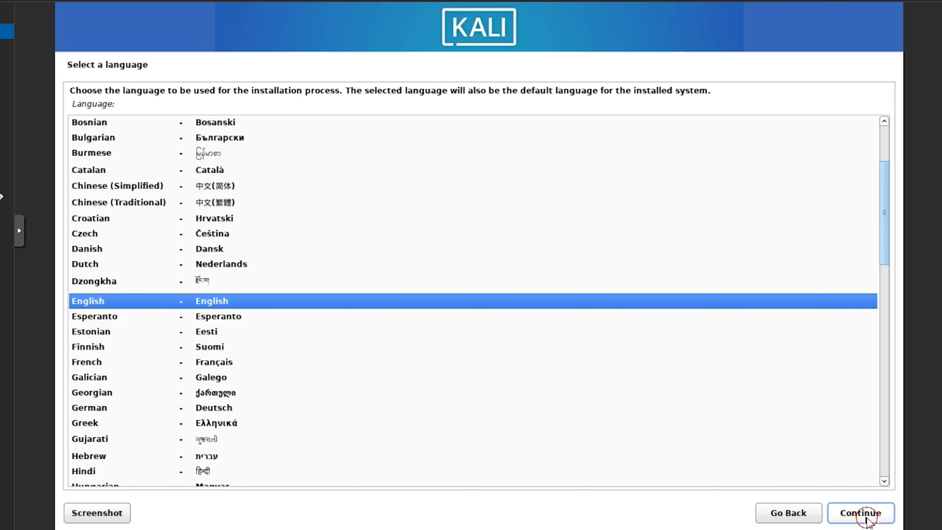
click(859, 513)
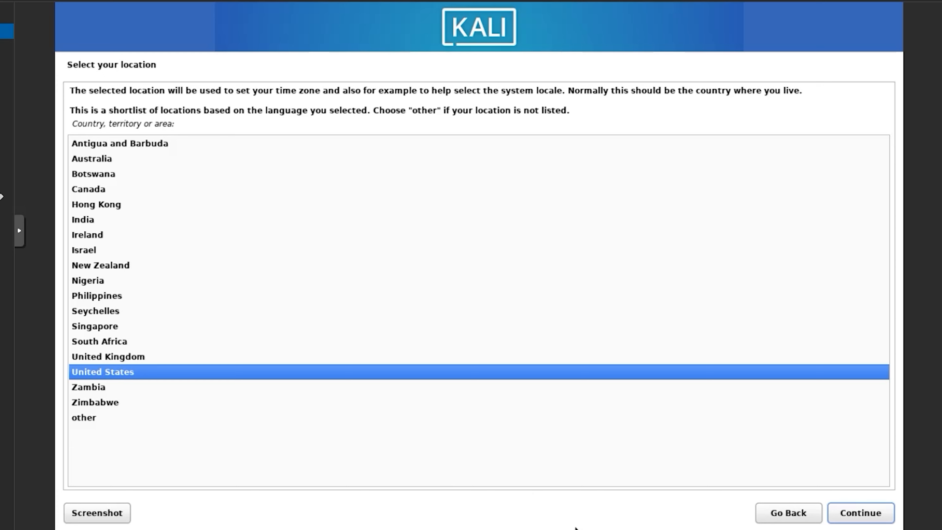
Step: Accept United States as the location and American English as the keyboard keymap in the Kali installer
drag(65, 384, 154, 376)
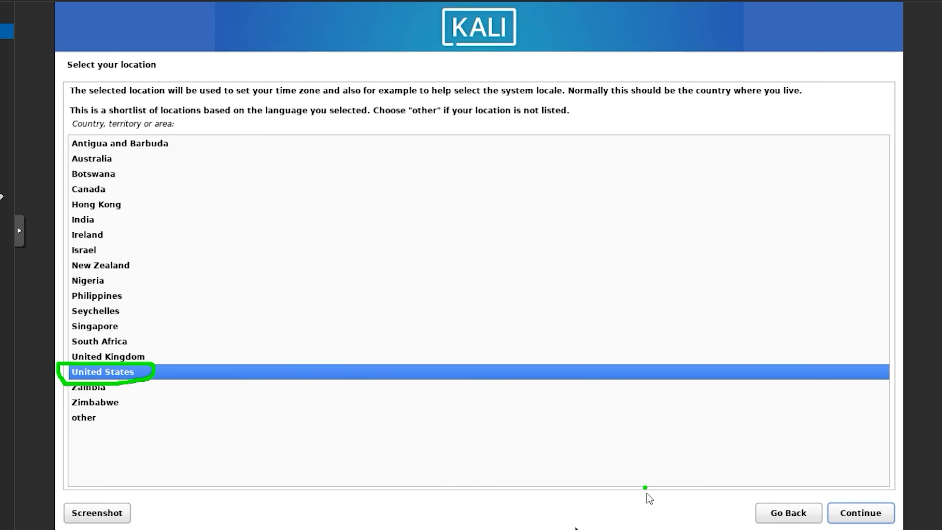
click(849, 518)
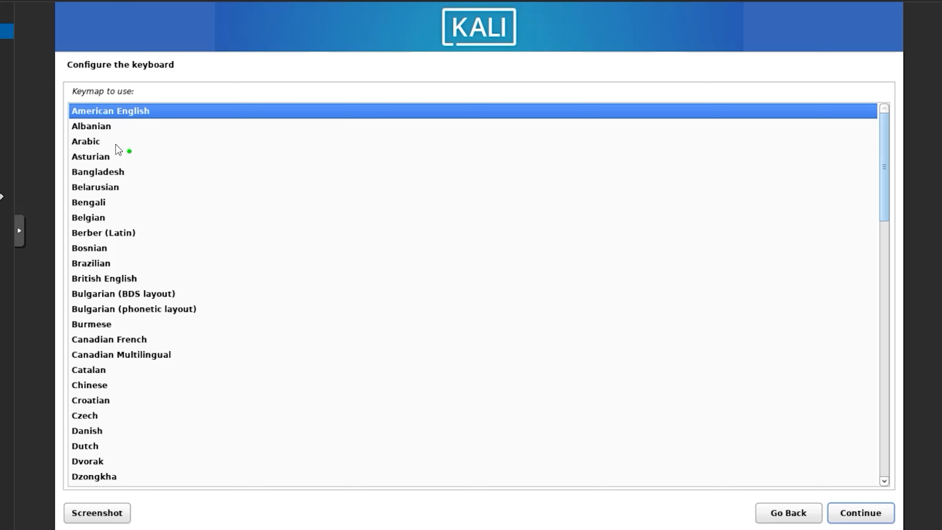
drag(63, 121, 131, 121)
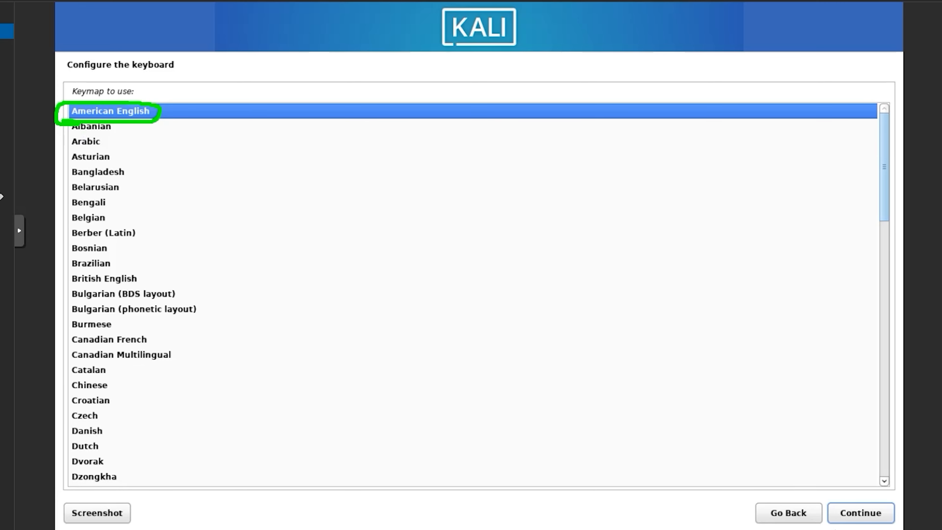
click(872, 512)
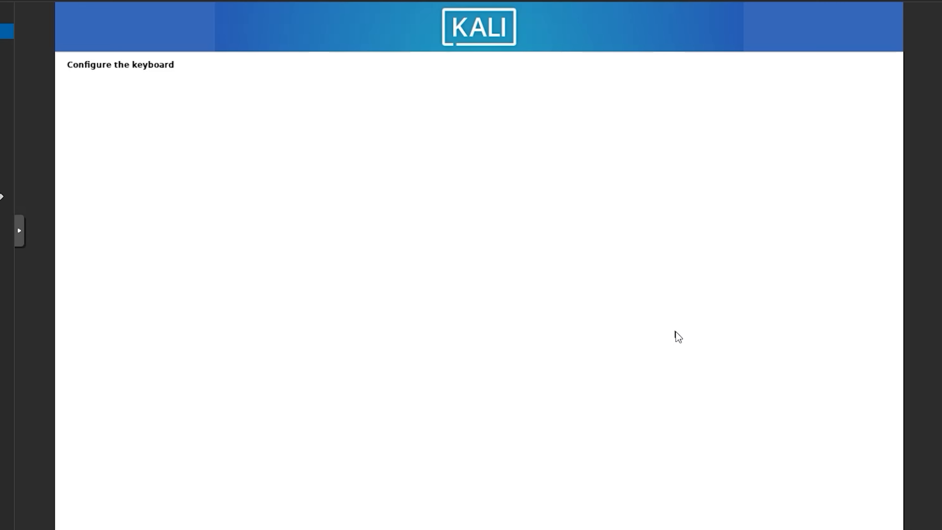